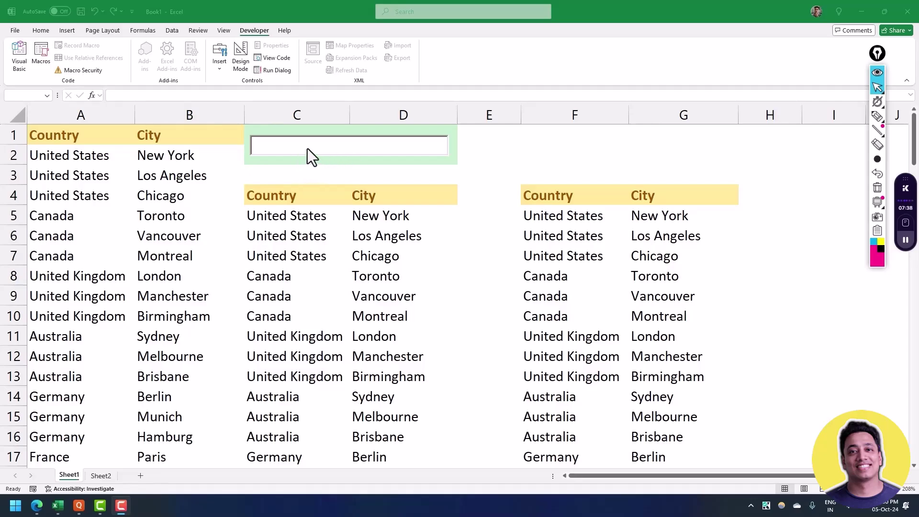
- Test the finished example on Sheet1 by searching for "ca", and clear the search box
left_click(283, 146)
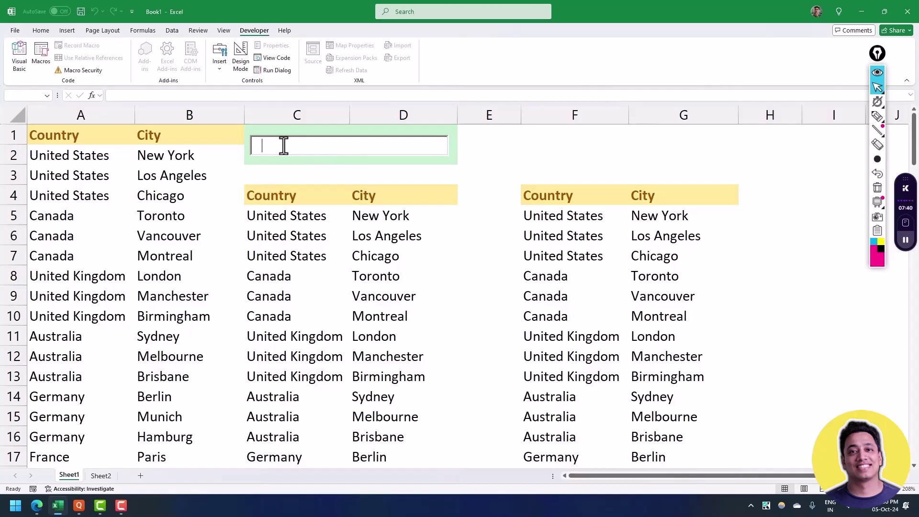
type("ca")
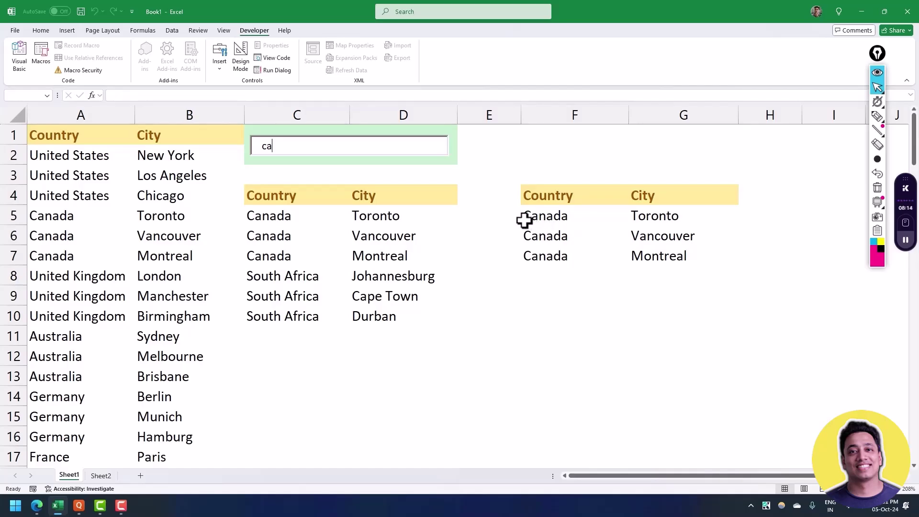
double_click(351, 150)
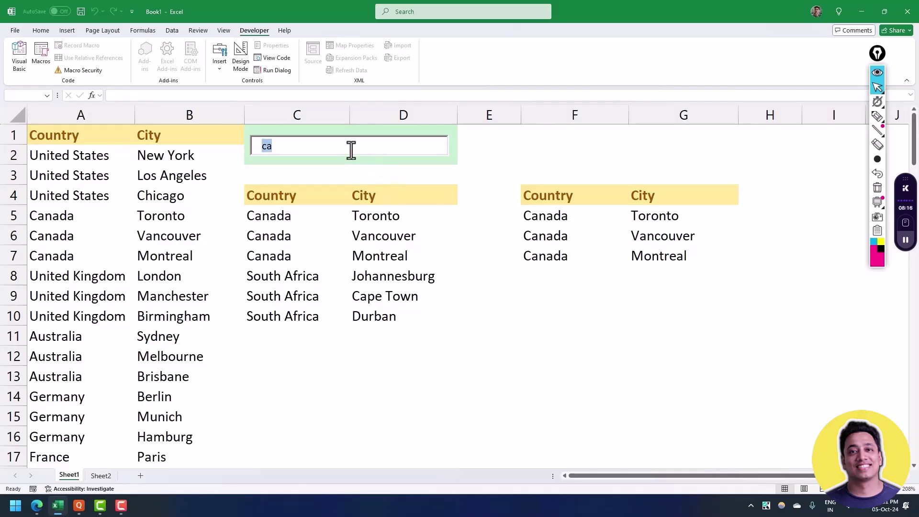
key("BackSpace")
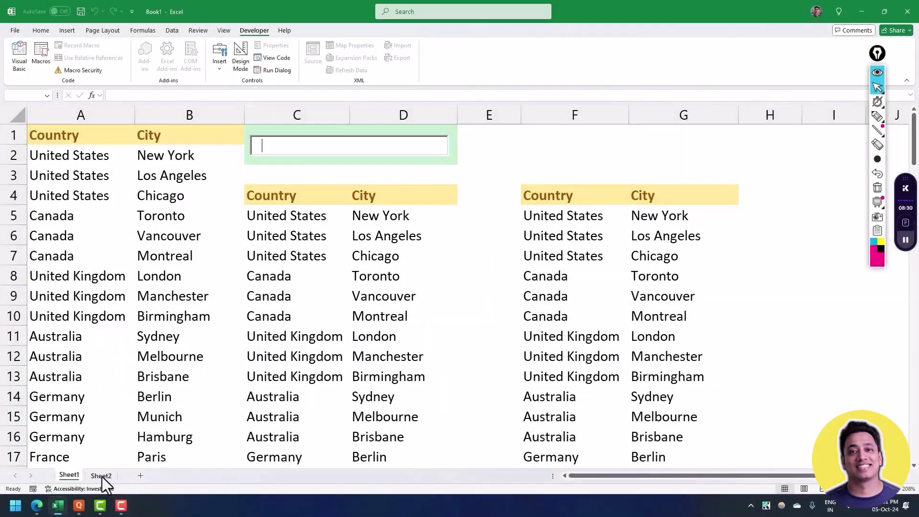
- Switch to Sheet2 and make sure the Developer tab is enabled in the ribbon customization options
left_click(102, 475)
left_click(292, 230)
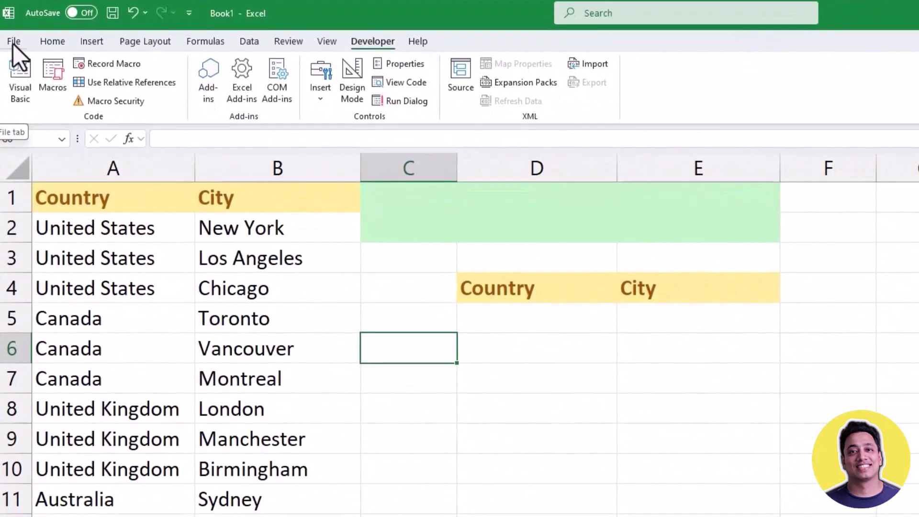
left_click(13, 44)
left_click(42, 457)
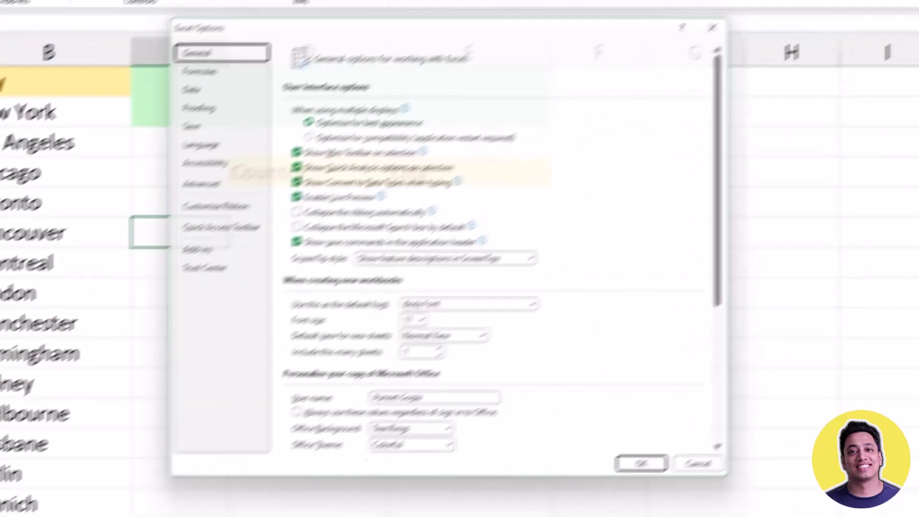
left_click(224, 211)
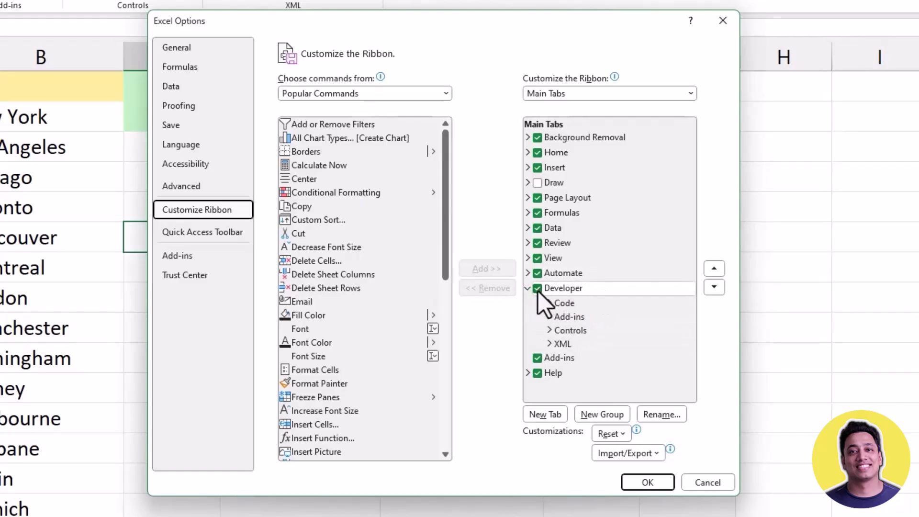
left_click(652, 484)
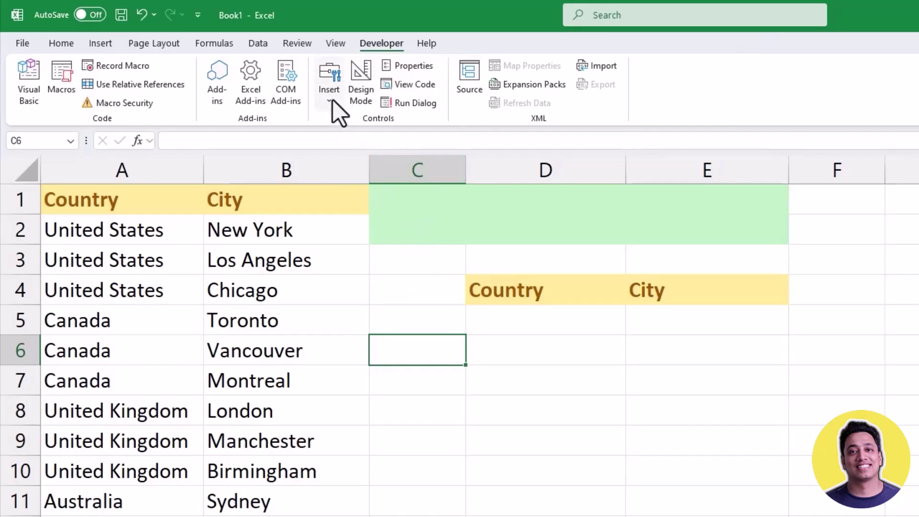
- Insert an ActiveX text box over the green area spanning cells D1 to E2
left_click(331, 100)
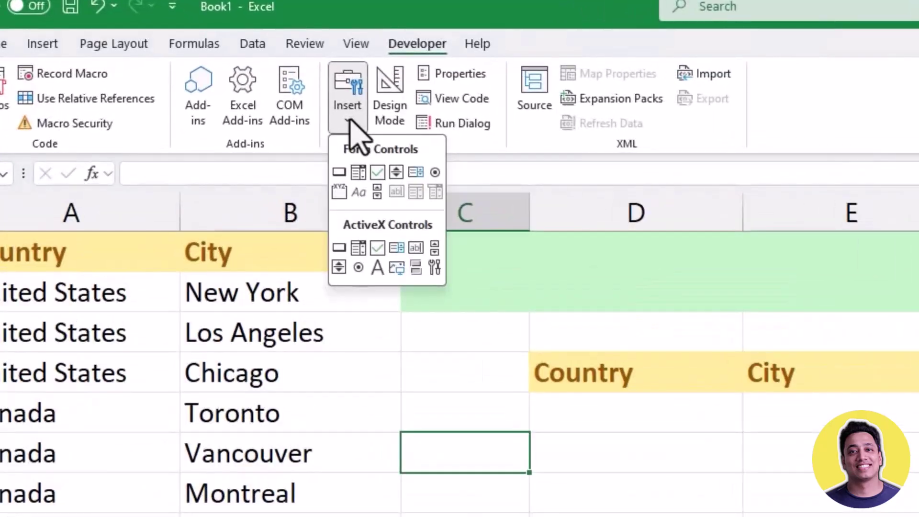
left_click(415, 248)
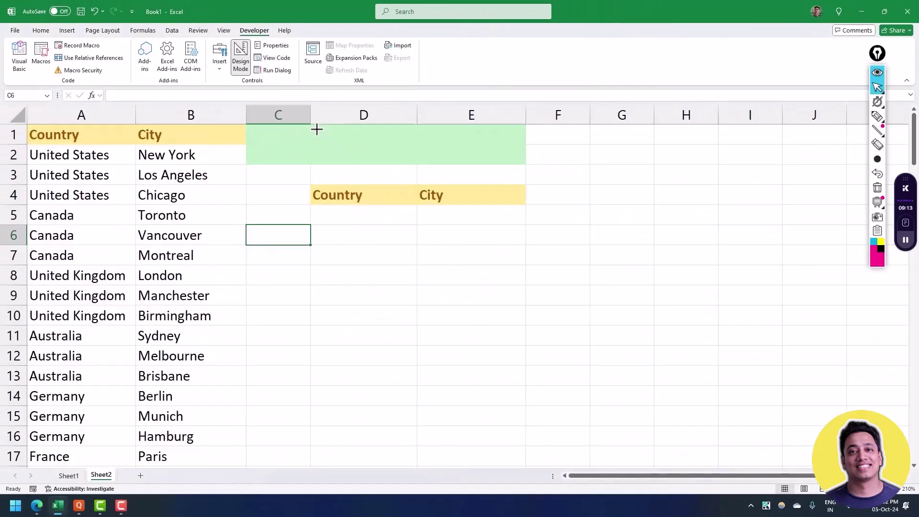
left_click_drag(313, 128, 522, 161)
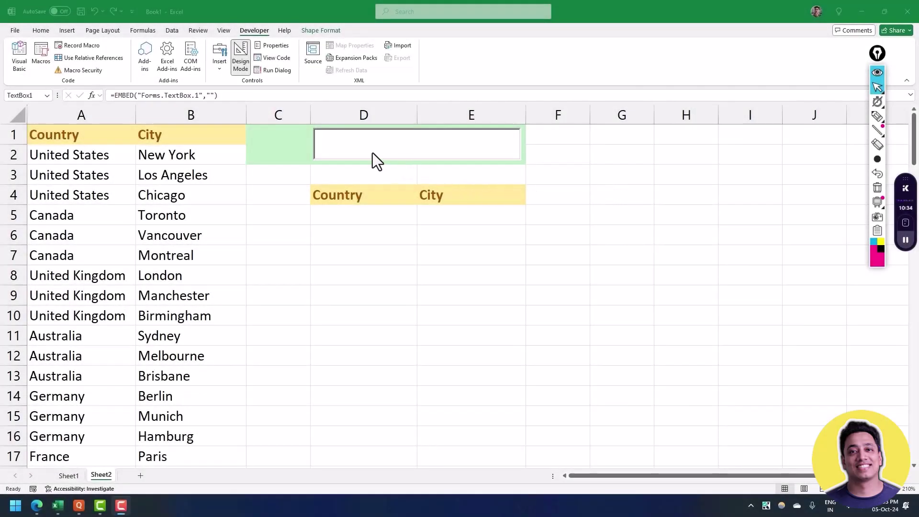
left_click(371, 154)
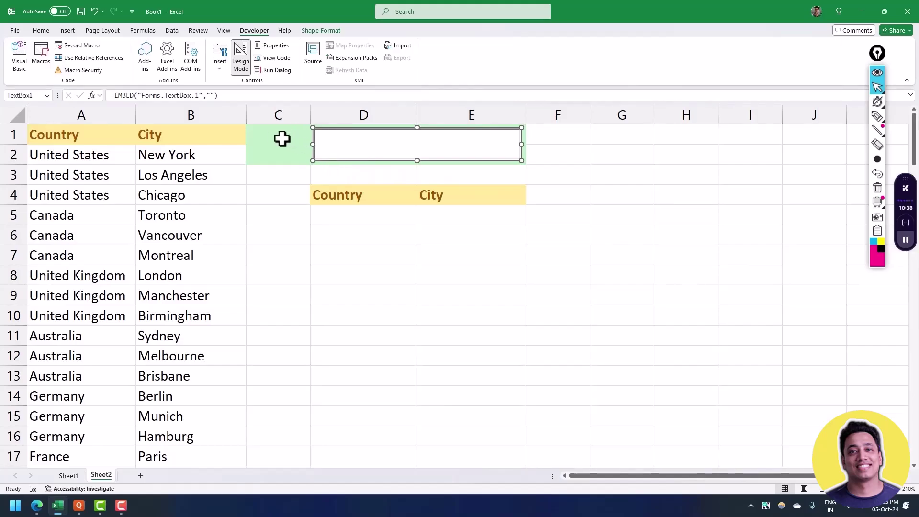
double_click(372, 145)
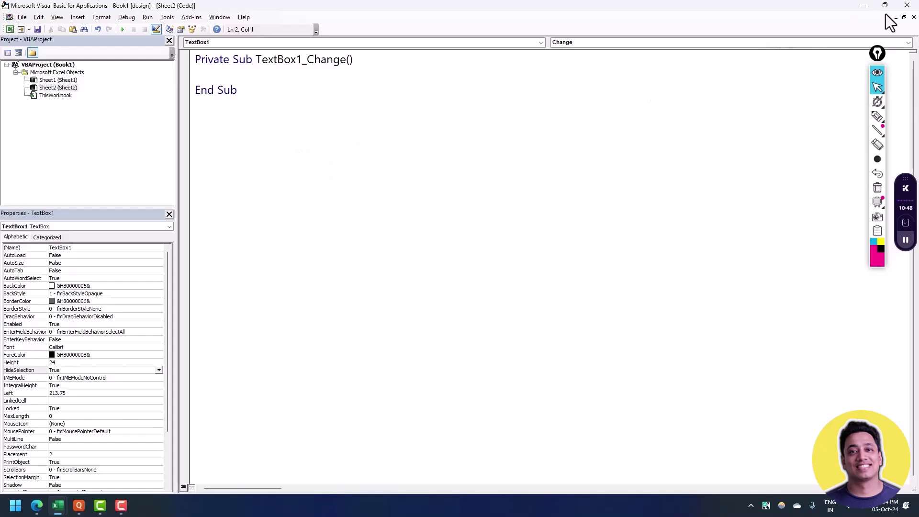
left_click(905, 6)
- Open the text box's code in the Visual Basic editor and bring its LinkedCell property into view
right_click(371, 146)
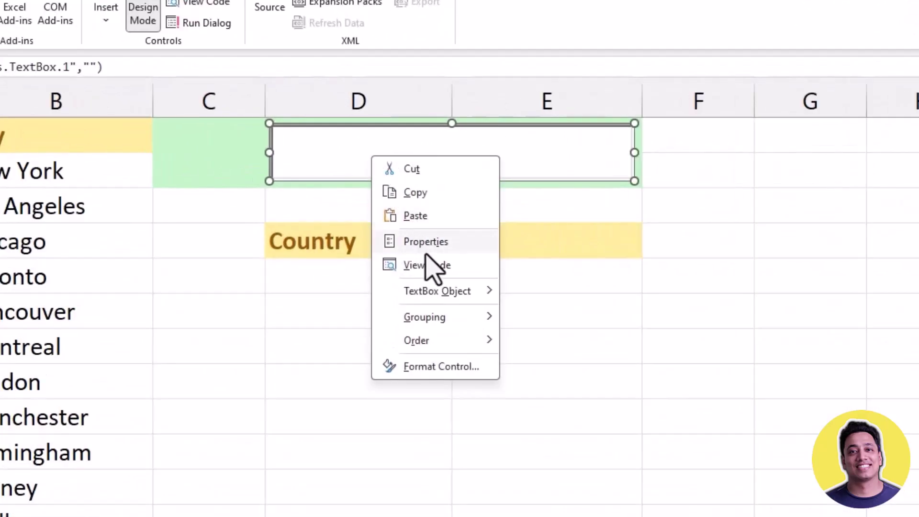
left_click(434, 273)
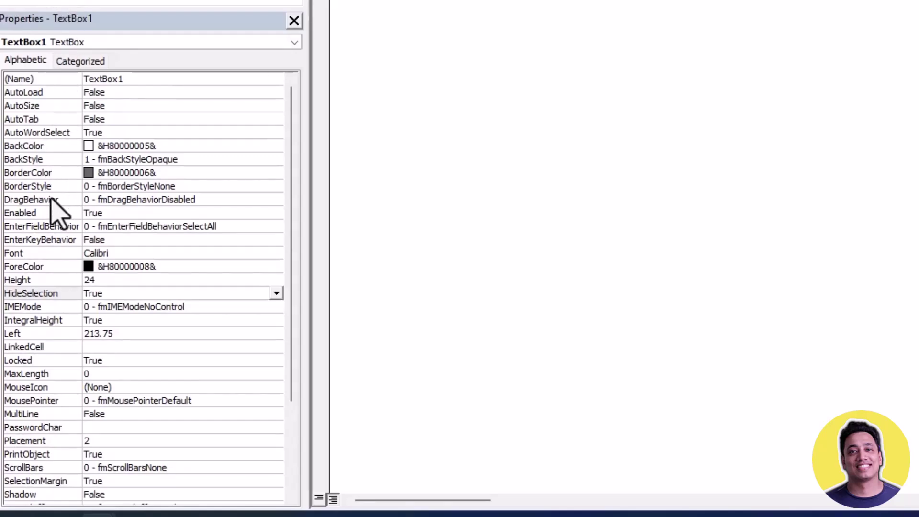
scroll(57, 213, "down", 3)
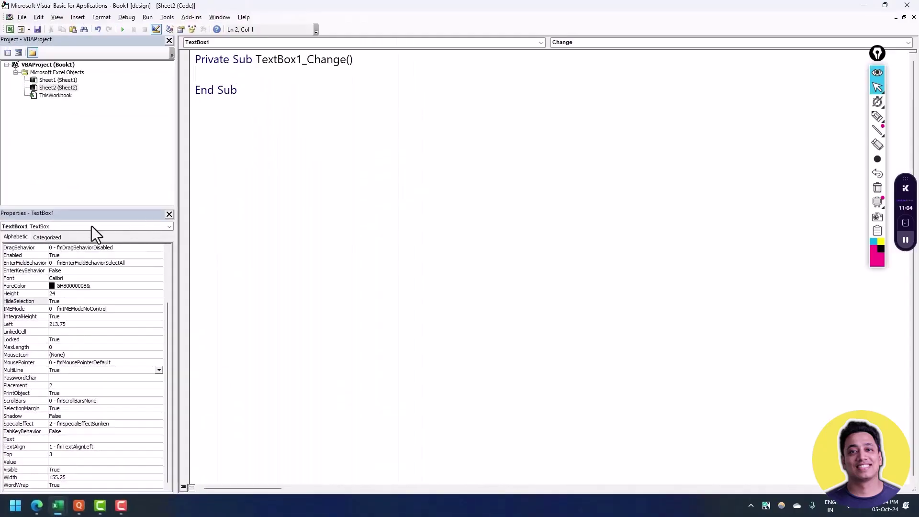
left_click(57, 17)
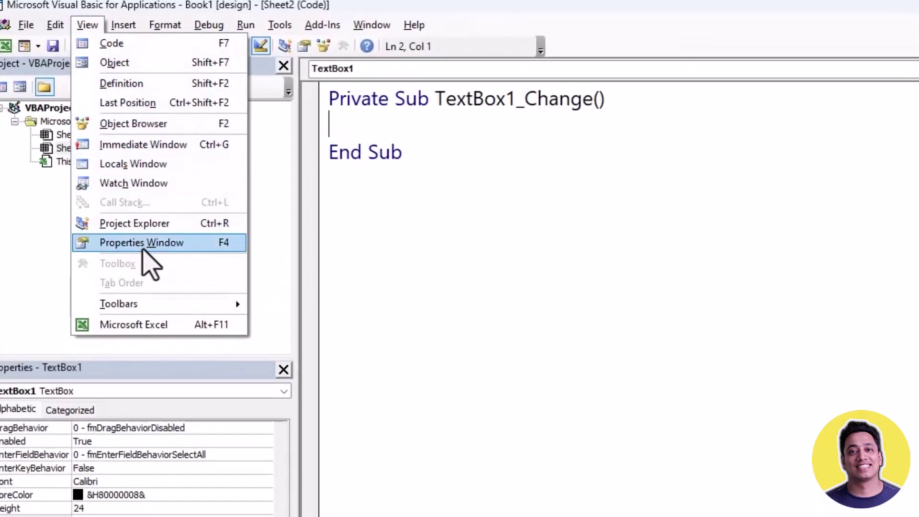
mouse_move(173, 305)
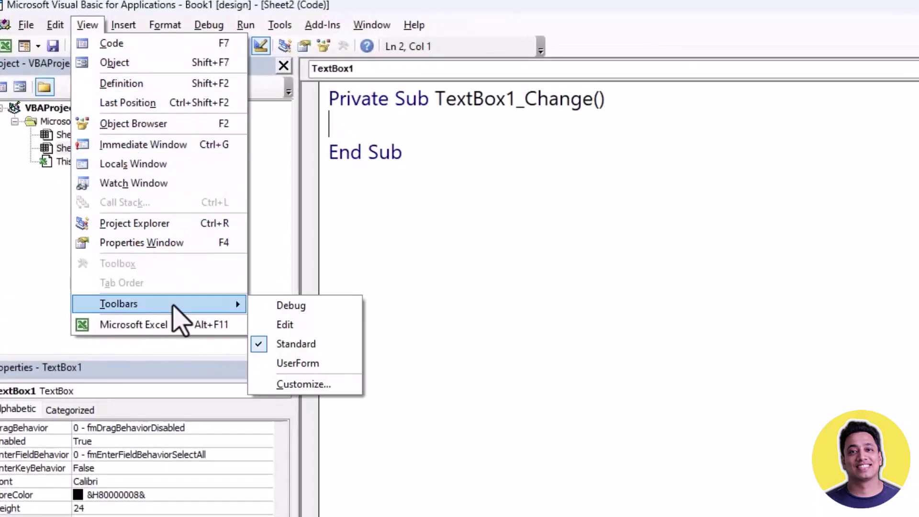
left_click(152, 413)
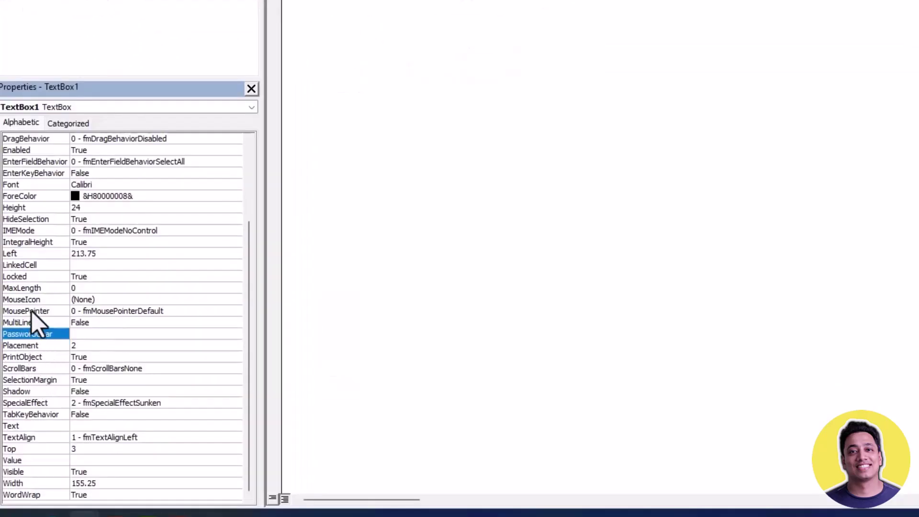
- Set the text box's LinkedCell property to C1 and close the Visual Basic editor
left_click(34, 266)
left_click(78, 266)
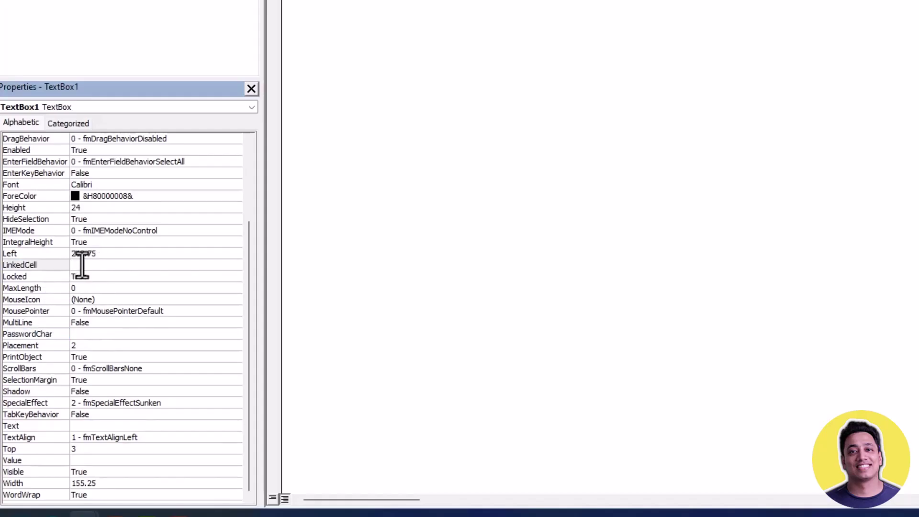
type("C1")
left_click(234, 103)
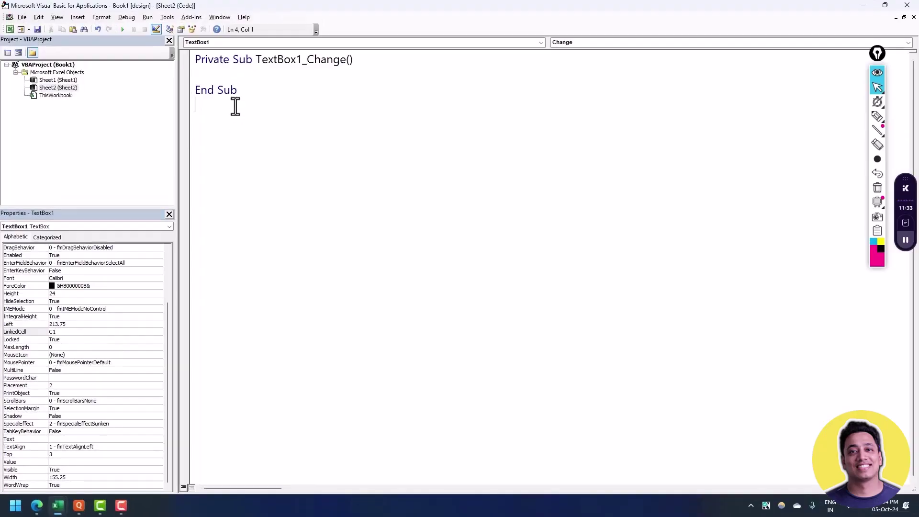
left_click(906, 6)
left_click(459, 256)
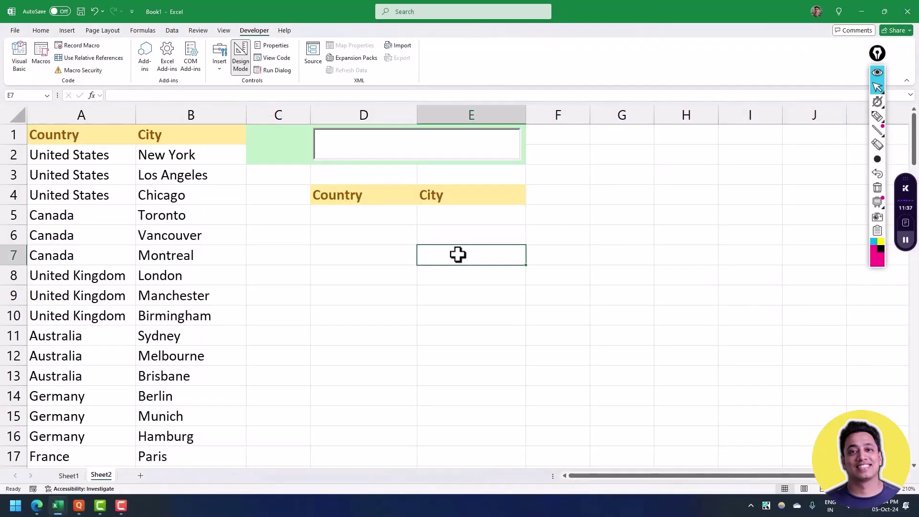
- Turn off Design Mode and enter "United" in the text box to test the cell link
left_click(339, 142)
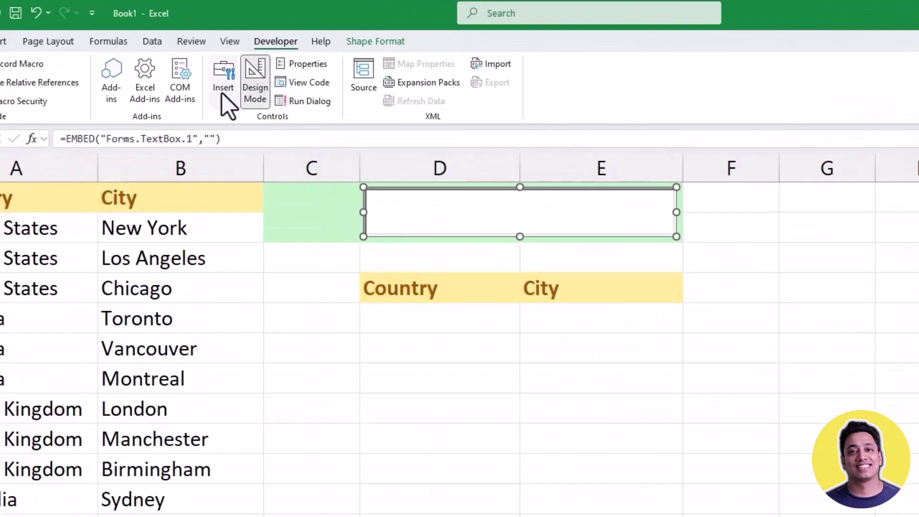
left_click(262, 96)
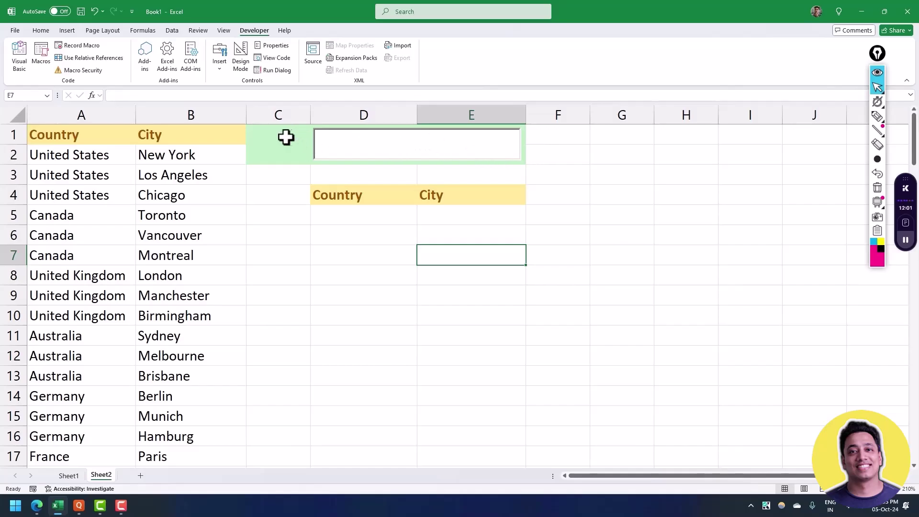
left_click(369, 145)
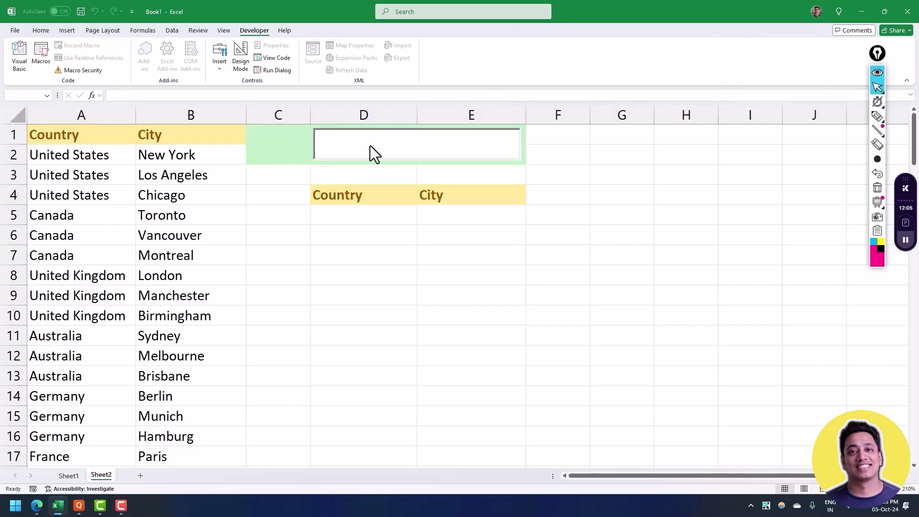
type("cab")
key("BackSpace")
key("BackSpace")
key("BackSpace")
type("United")
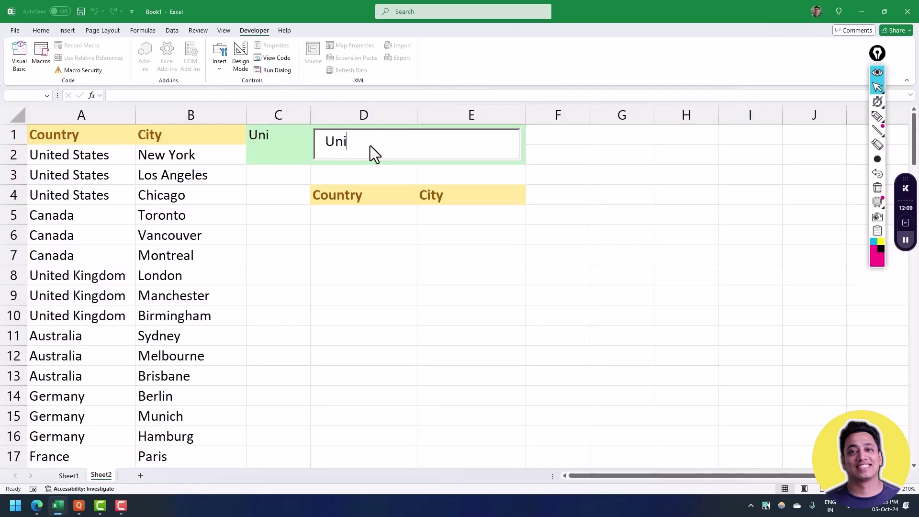
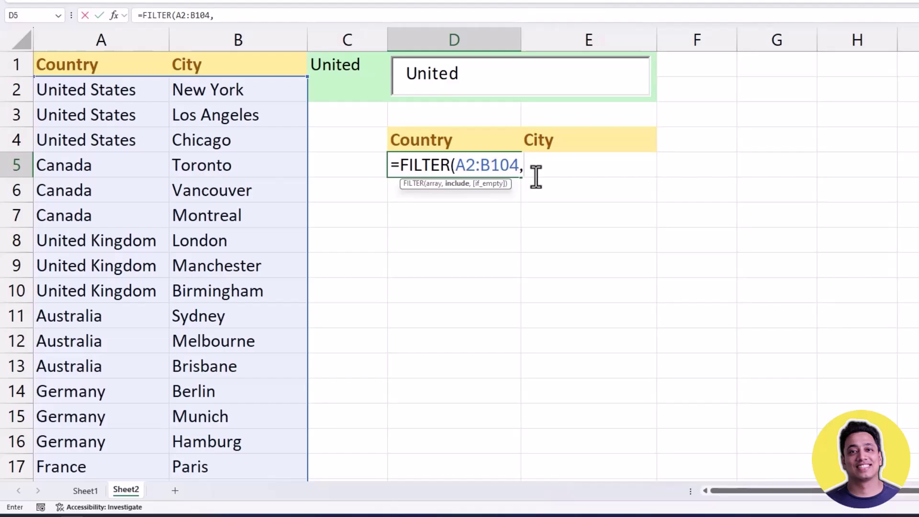
- Start the include argument of the FILTER formula in D5 with ISNUMBER and a nested SEARCH function
type("Is")
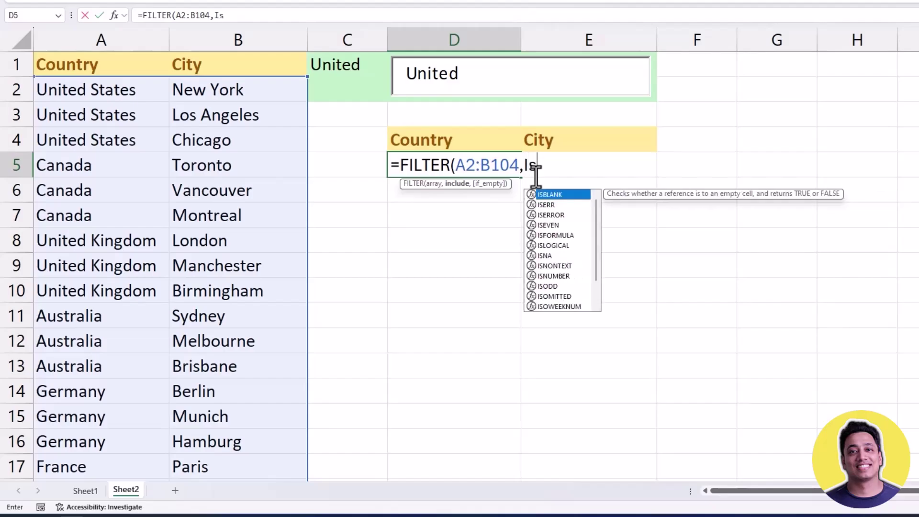
type("nu")
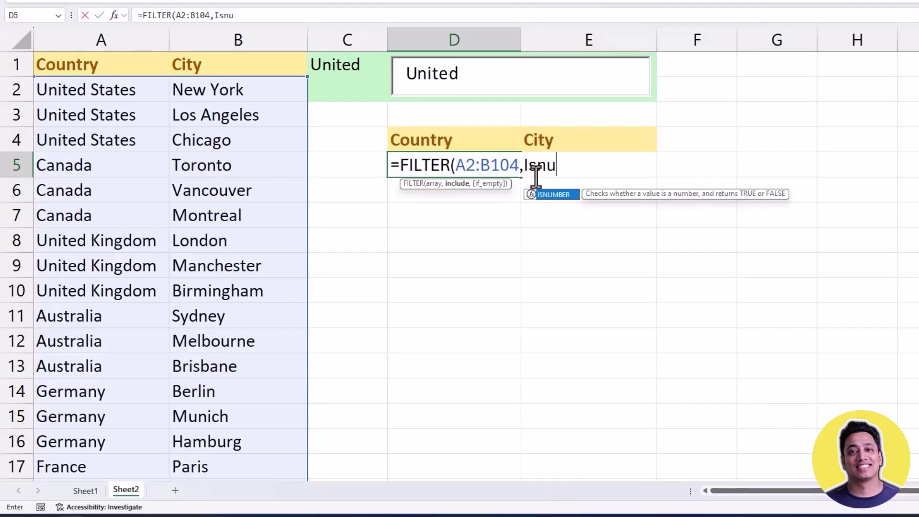
key("Tab")
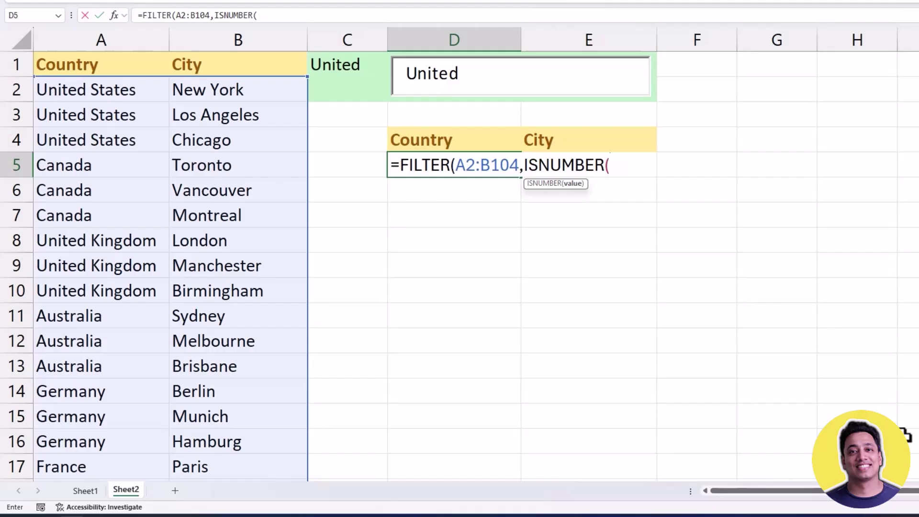
type("Se")
key("Tab")
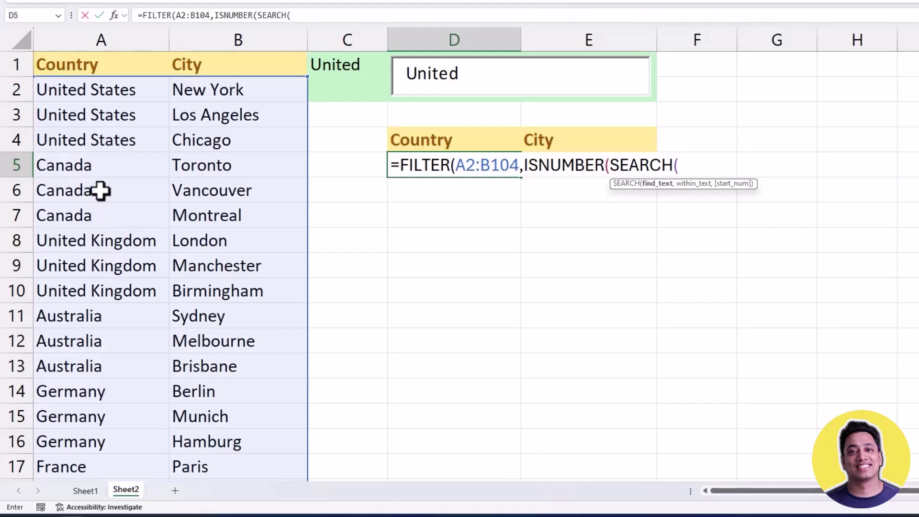
- Reference cell C1 as the find_text argument of SEARCH in the D5 formula
key("Left")
key("Left")
key("Right")
key("Up")
key("Up")
key("Up")
key("Up")
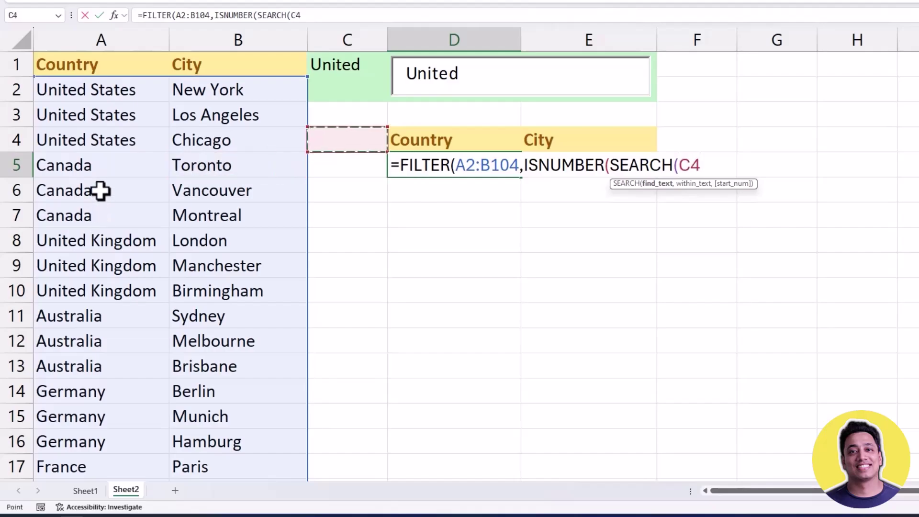
type(",")
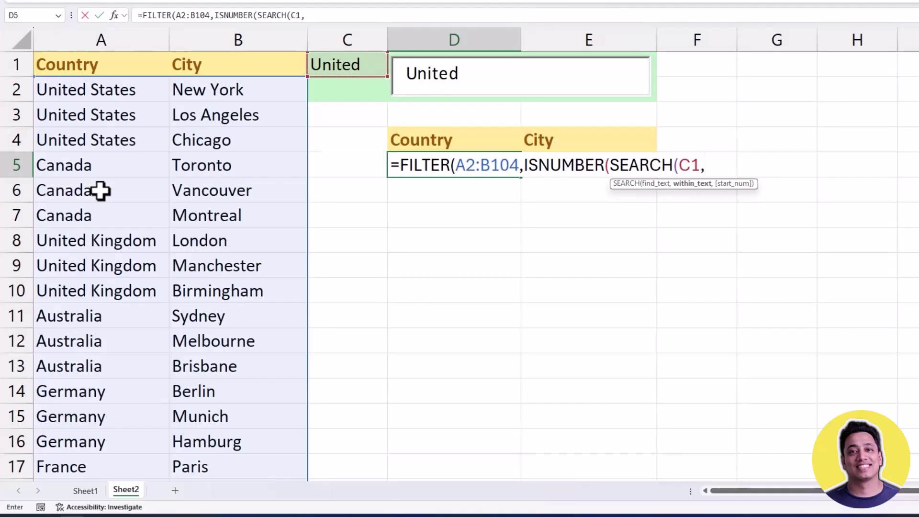
- Reference the country range A2:A104 as the within_text argument of SEARCH
key("Left")
key("Left")
key("Left")
key("Up")
key("Up")
key("Up")
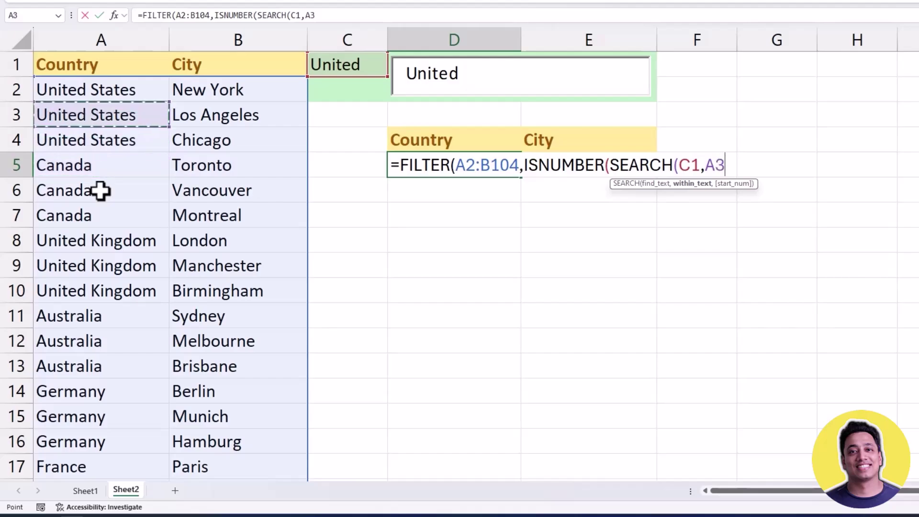
key("ctrl+shift+Down")
scroll(99, 189, "up", 20)
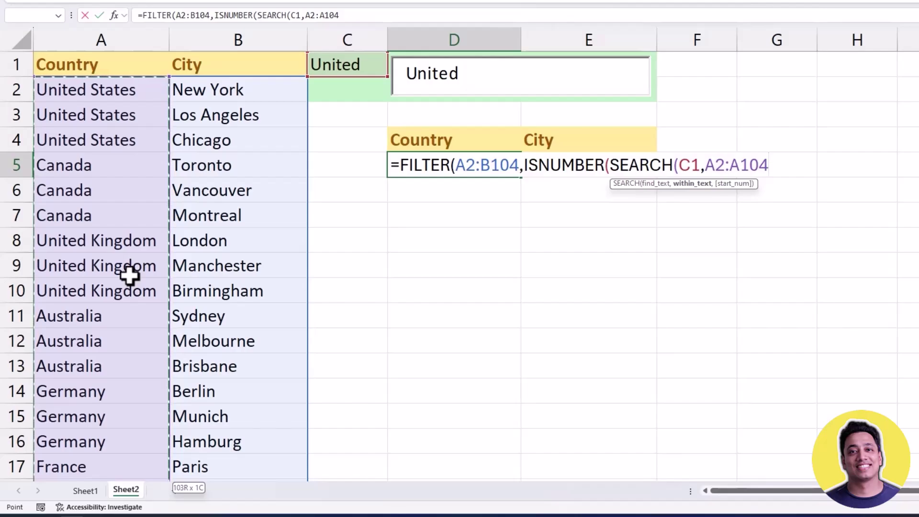
- Complete the D5 FILTER formula by closing SEARCH and ISNUMBER, adding "No Entry Found" as the if_empty argument, and entering it
type(")")
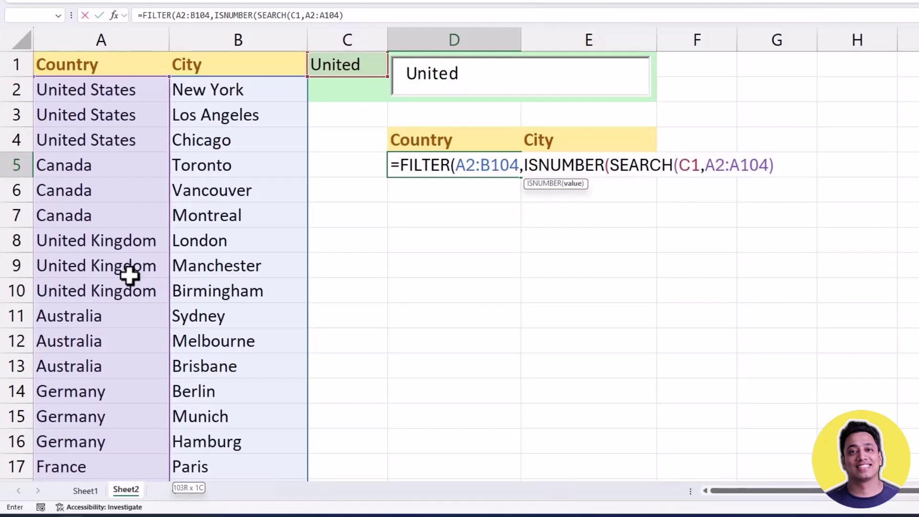
type("),")
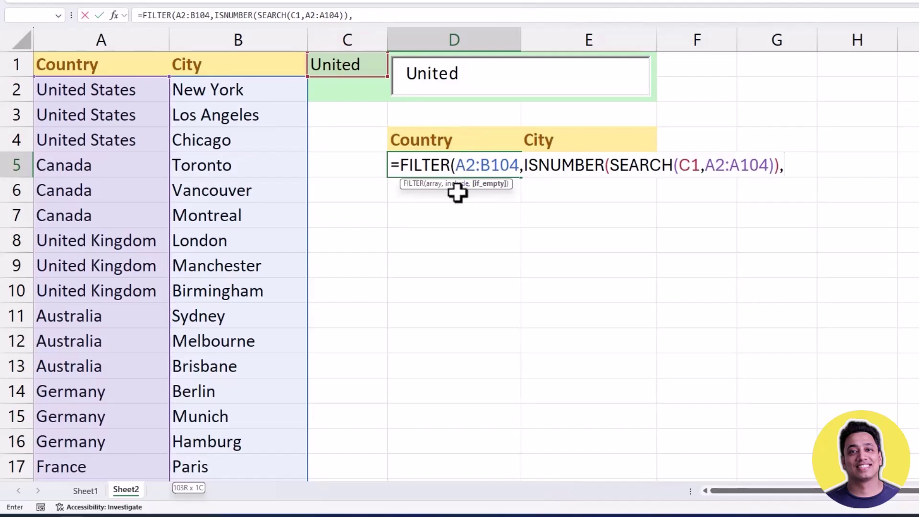
type("\"No Entry Found\")")
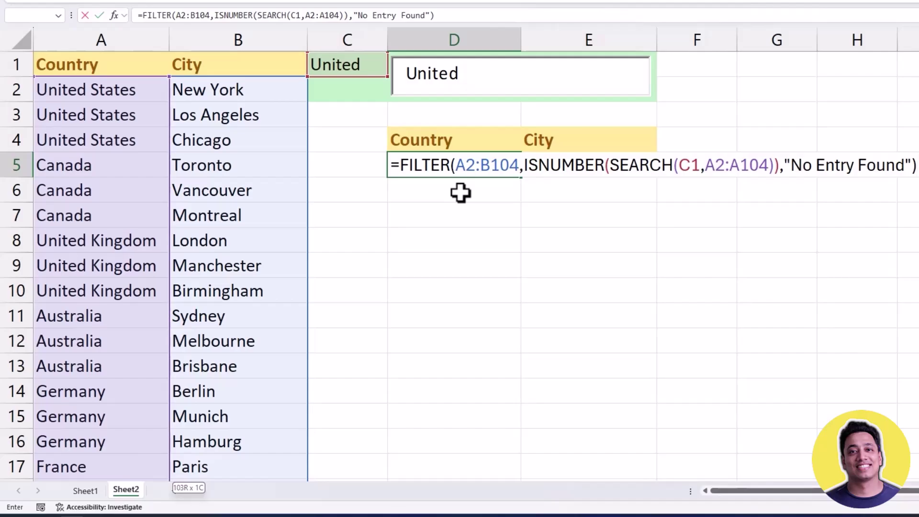
key("Return")
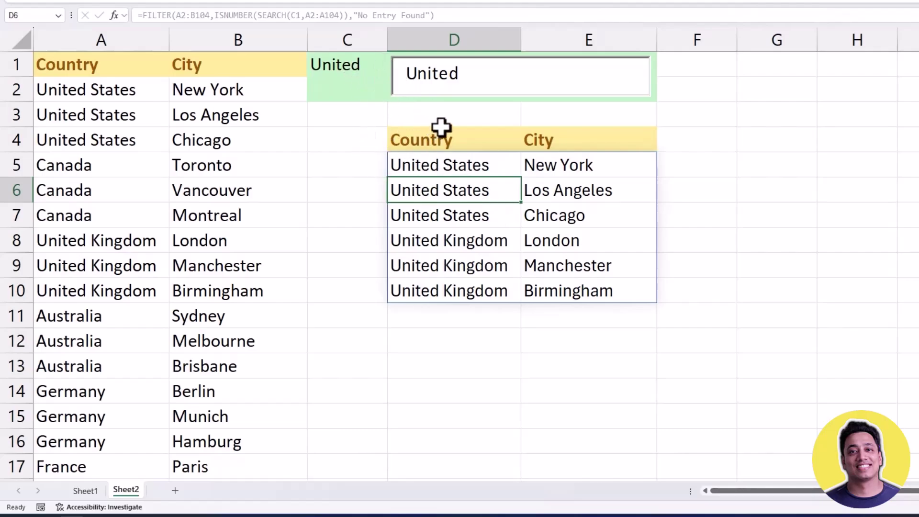
- Test the filter by replacing the search box text with "ca"
double_click(469, 79)
key("BackSpace")
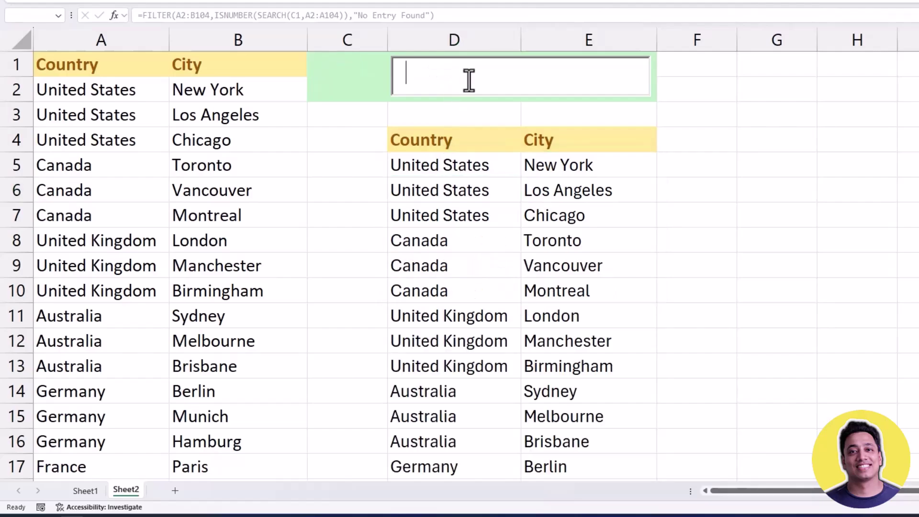
type("ca")
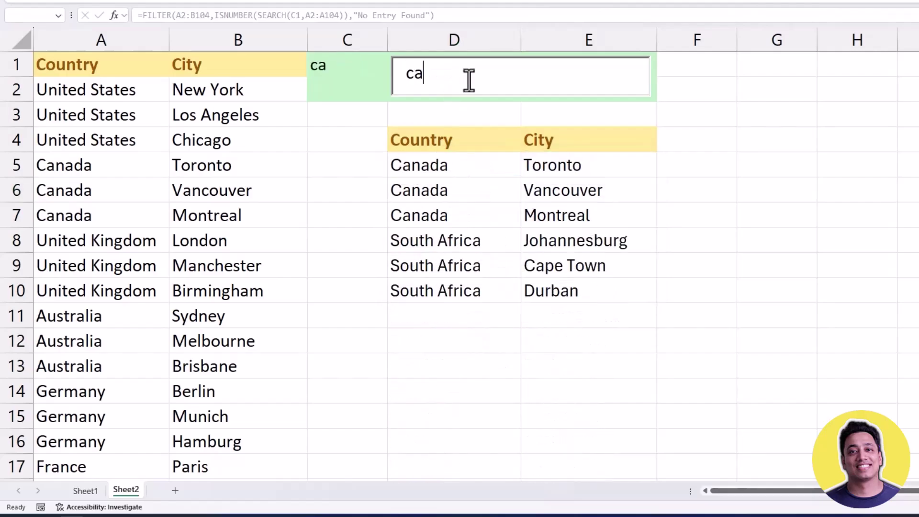
- Replace the search box text with "In" to test another partial country match
double_click(469, 79)
key("BackSpace")
type("in")
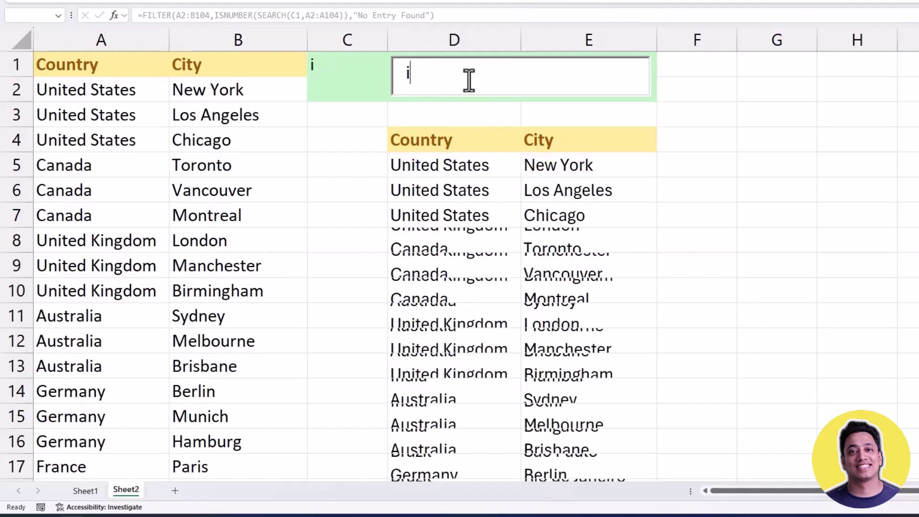
double_click(468, 79)
type("In")
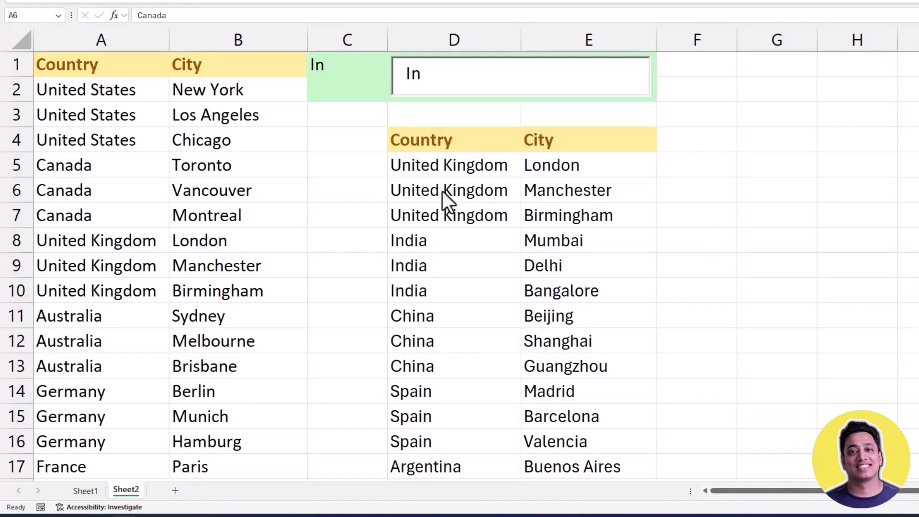
- Open the D5 formula for editing and examine its array, its include argument and the find_text and within_text references
left_click(442, 169)
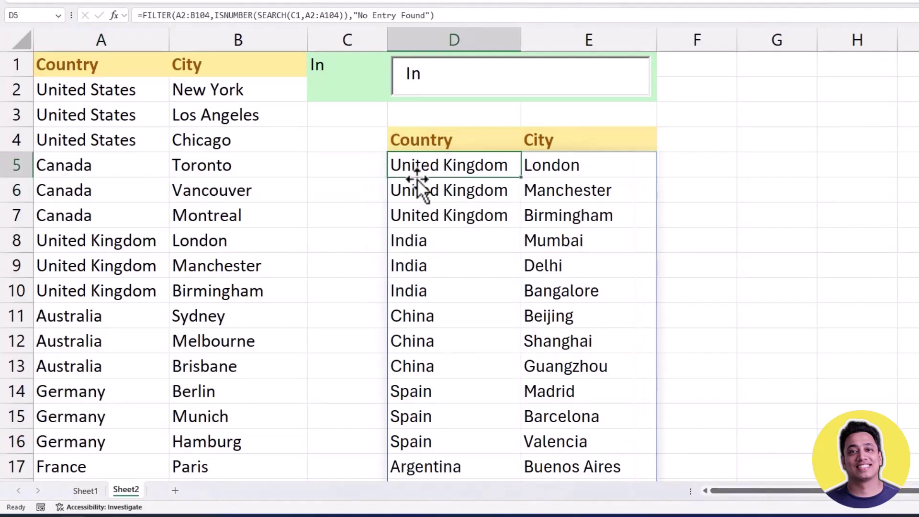
double_click(455, 171)
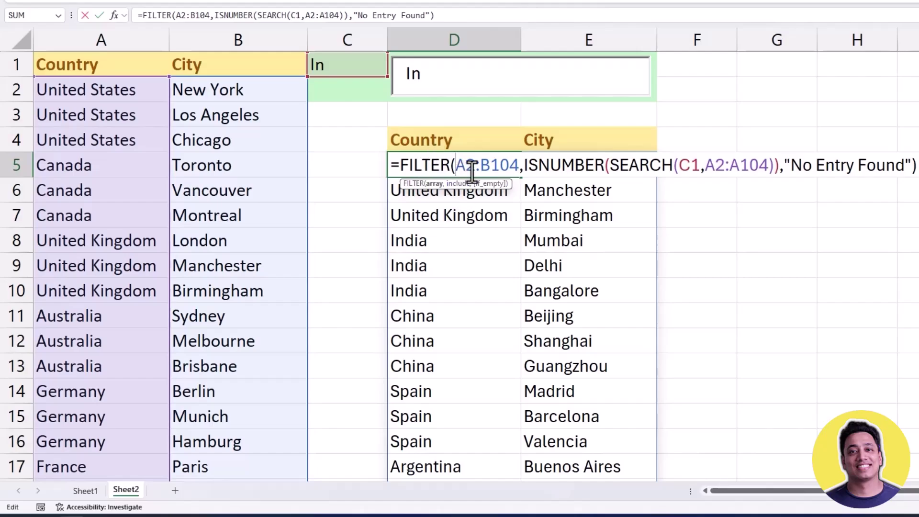
left_click(517, 166)
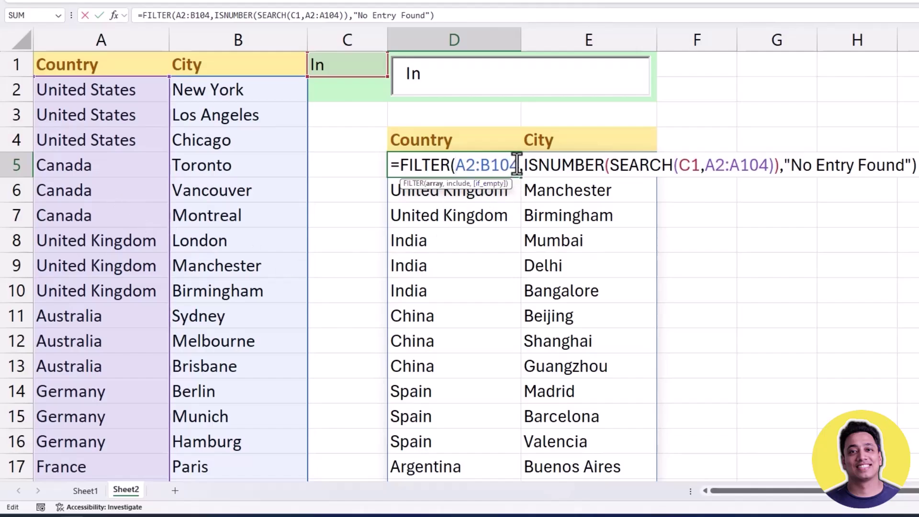
left_click_drag(453, 165, 779, 166)
left_click(532, 166)
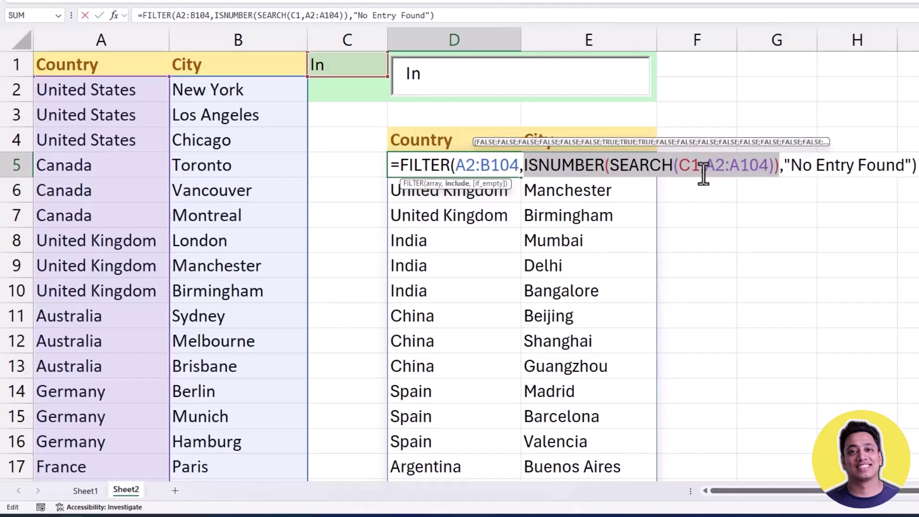
left_click(679, 165)
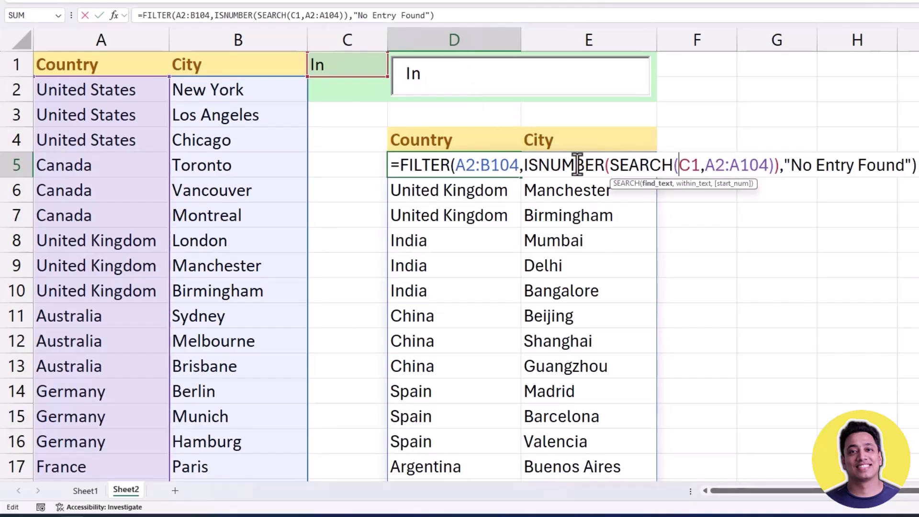
left_click_drag(704, 165, 768, 165)
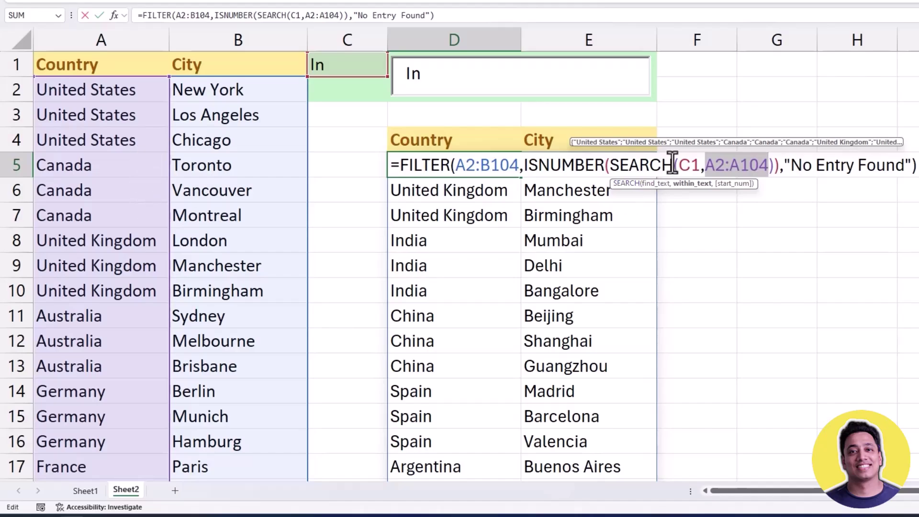
- Evaluate the SEARCH(C1,A2:A104) part of the D5 formula in place and compare the resulting array with the country list
left_click_drag(609, 165, 767, 165)
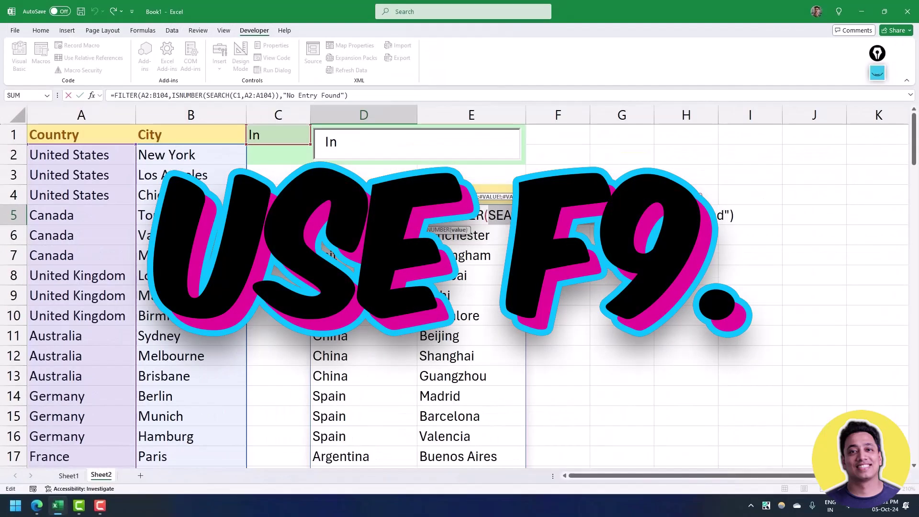
key("F9")
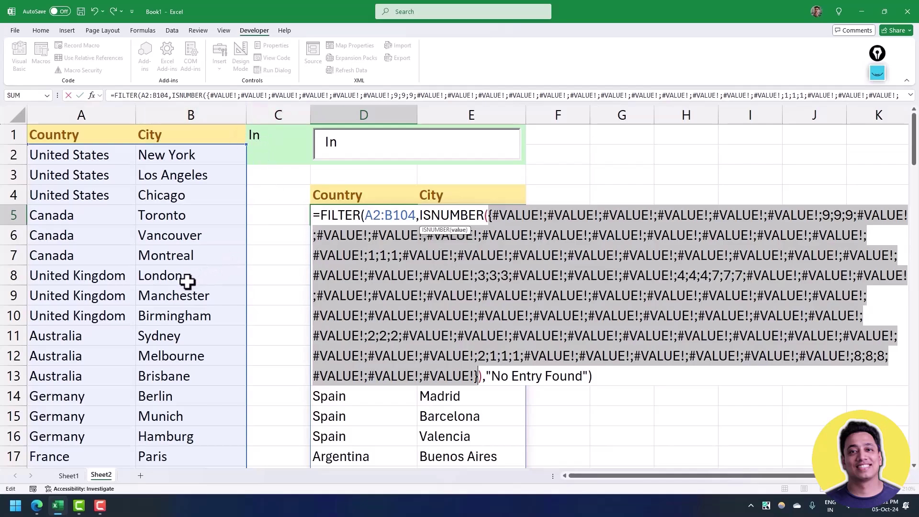
scroll(191, 281, "down", 1)
scroll(187, 283, "down", 2)
scroll(168, 285, "up", 1)
scroll(143, 286, "down", 5)
scroll(38, 233, "up", 1)
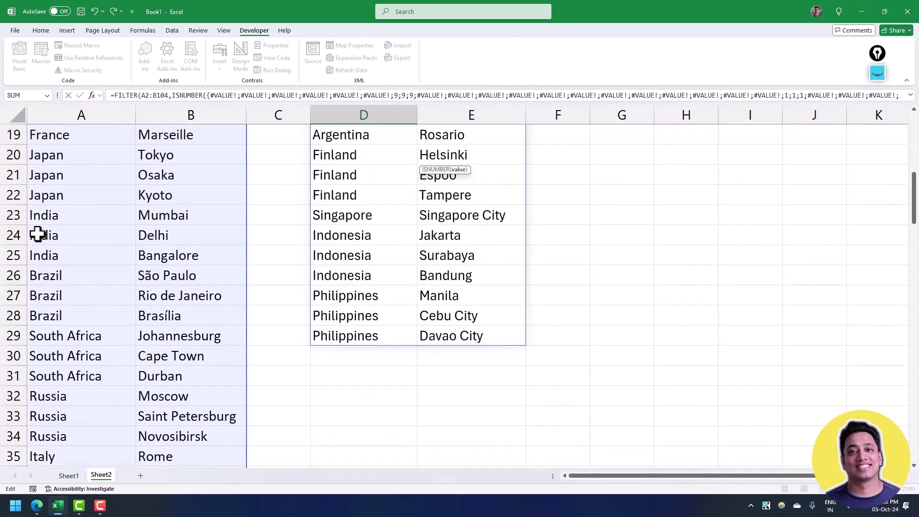
- Examine the position numbers in the evaluated SEARCH array against the listed countries, and discard the evaluation
left_click(330, 254)
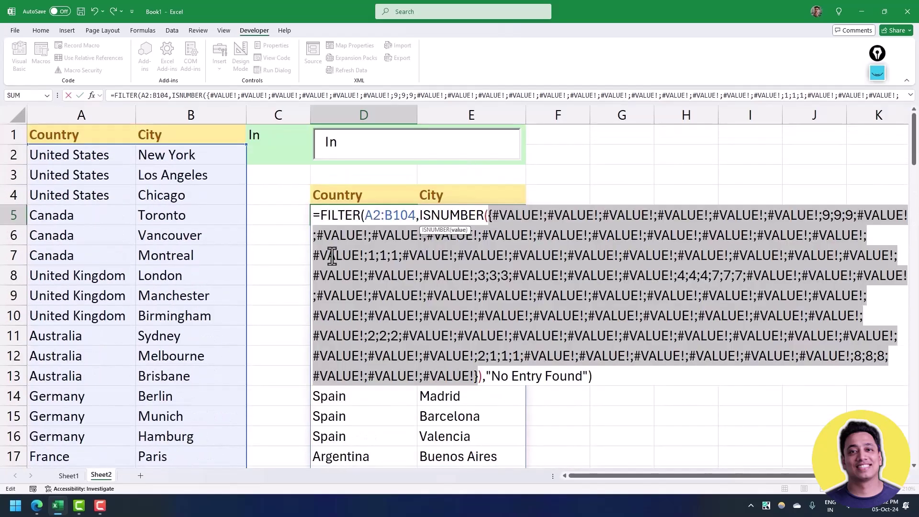
left_click(368, 259)
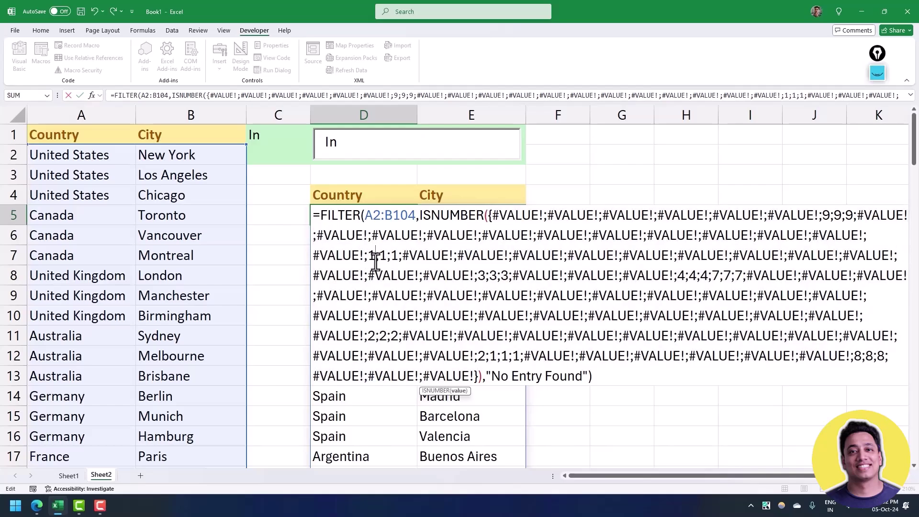
scroll(372, 261, "down", 1)
scroll(331, 243, "up", 1)
scroll(332, 236, "down", 3)
scroll(332, 236, "up", 3)
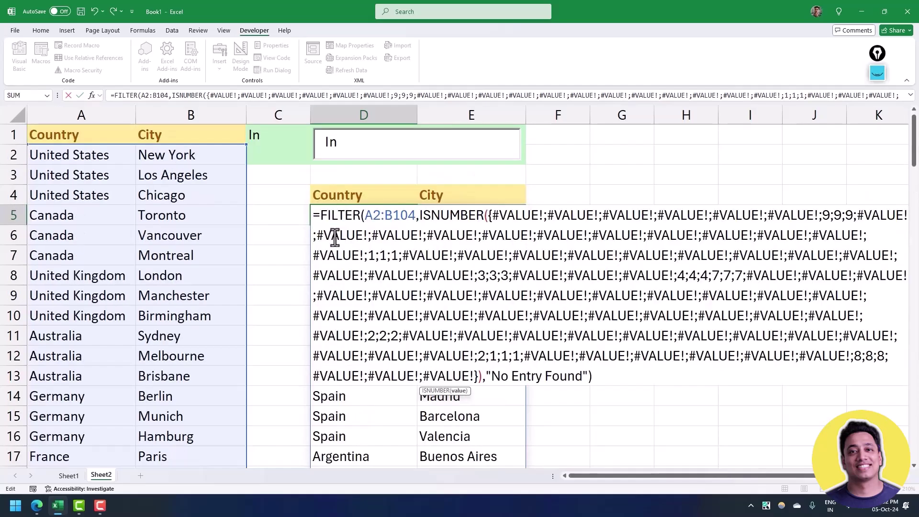
left_click(368, 336)
left_click_drag(368, 336, 400, 336)
double_click(677, 277)
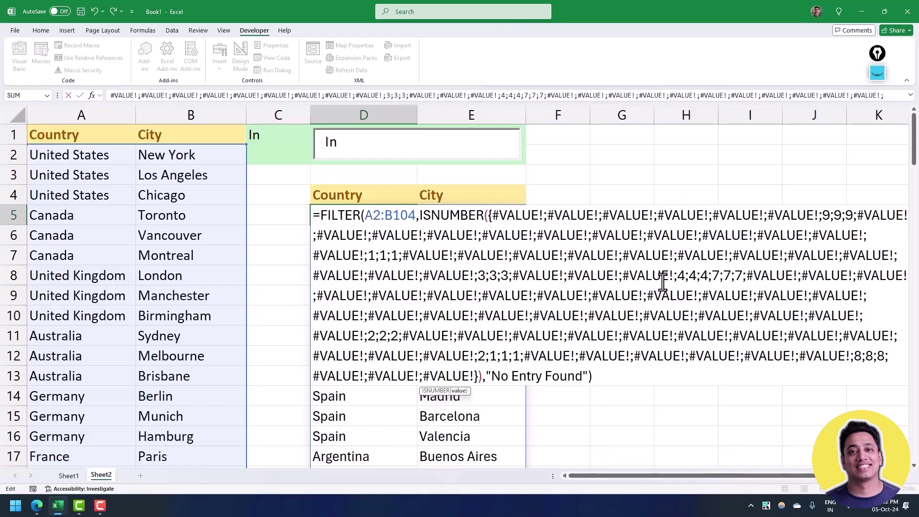
left_click_drag(677, 275, 731, 278)
left_click(486, 276)
key("Escape")
- Evaluate the whole ISNUMBER(SEARCH(C1,A2:A104)) argument in the D5 formula to inspect its TRUE/FALSE array, and cancel the edit
double_click(382, 216)
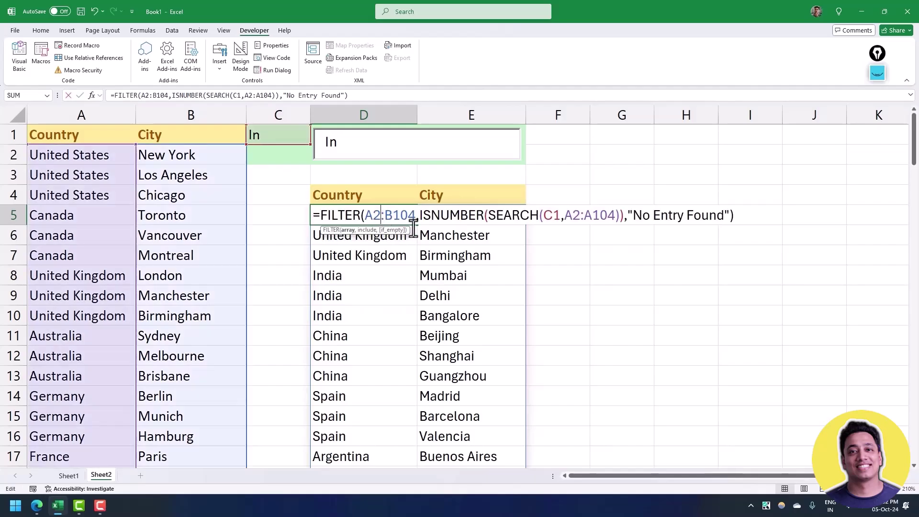
left_click_drag(488, 215, 418, 209)
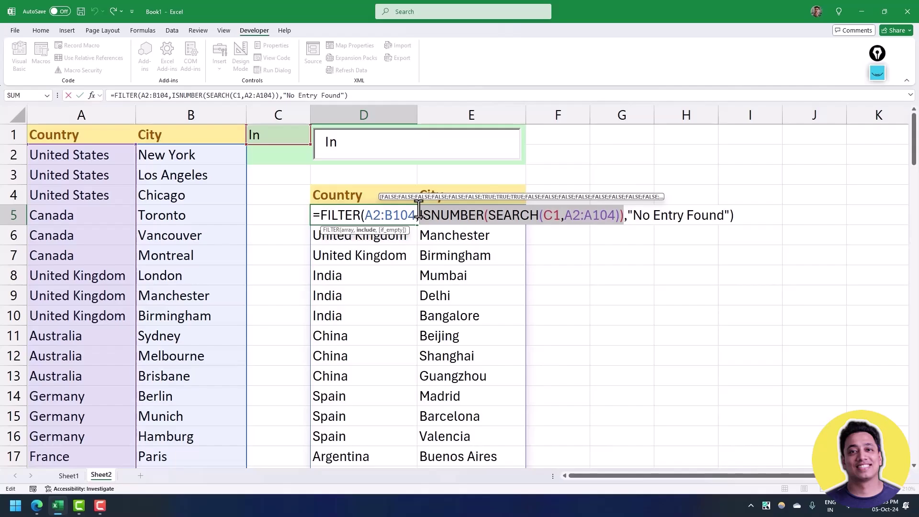
key("F9")
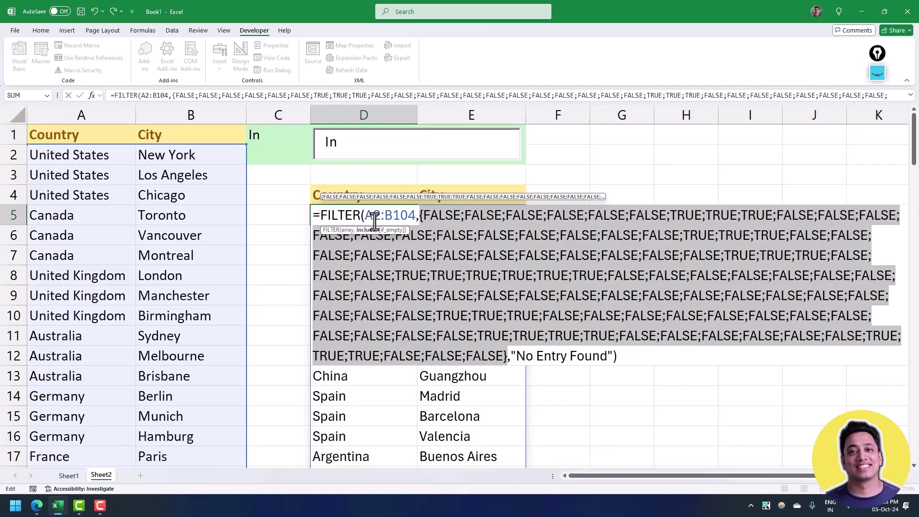
key("Escape")
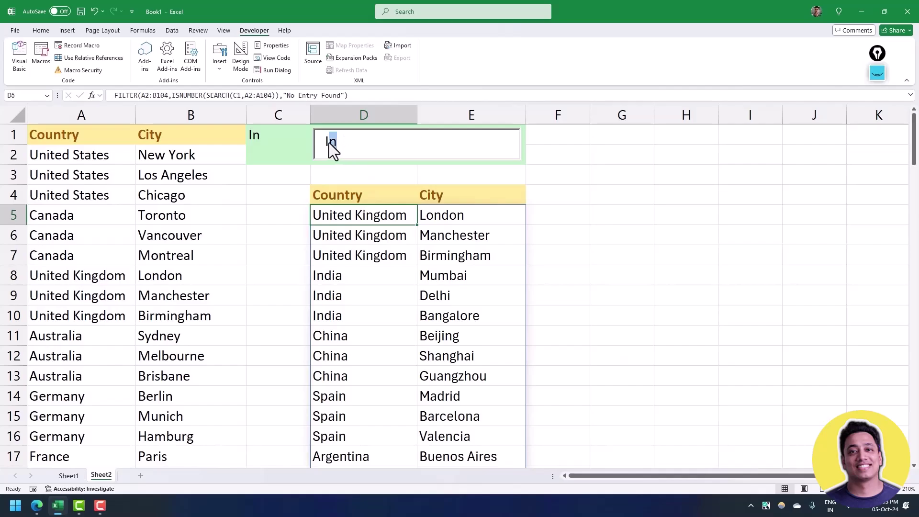
- Change the search box text from "In" to "ca"
left_click(330, 143)
key("BackSpace")
key("BackSpace")
type("ca")
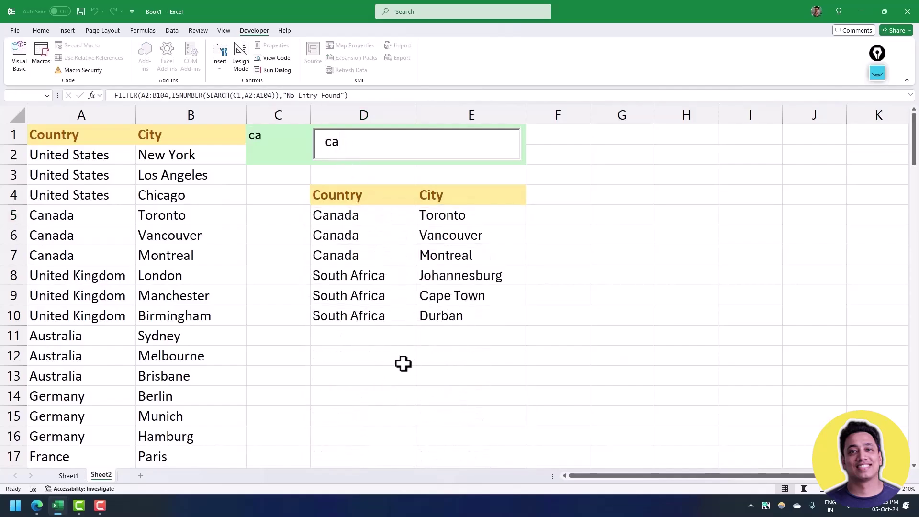
- Evaluate the SEARCH part of the D5 formula for "ca" to inspect its match positions, and cancel the edit
left_click(354, 219)
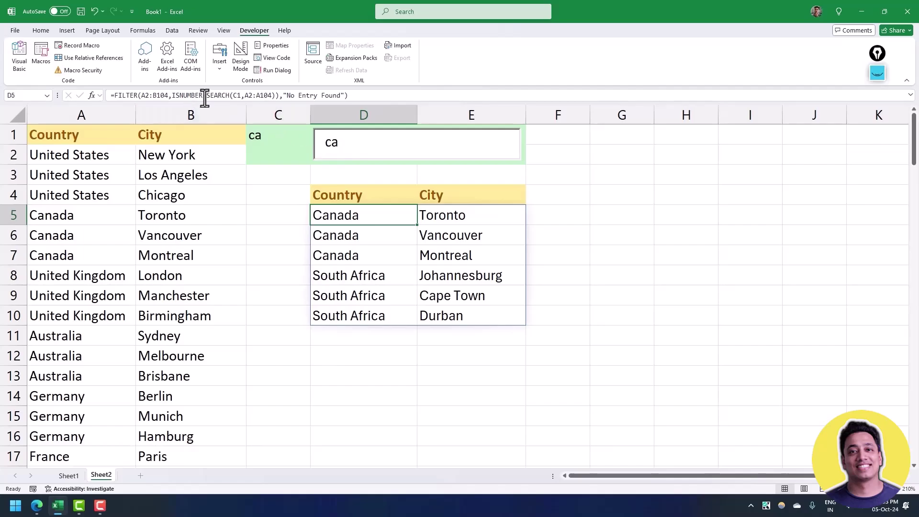
double_click(369, 219)
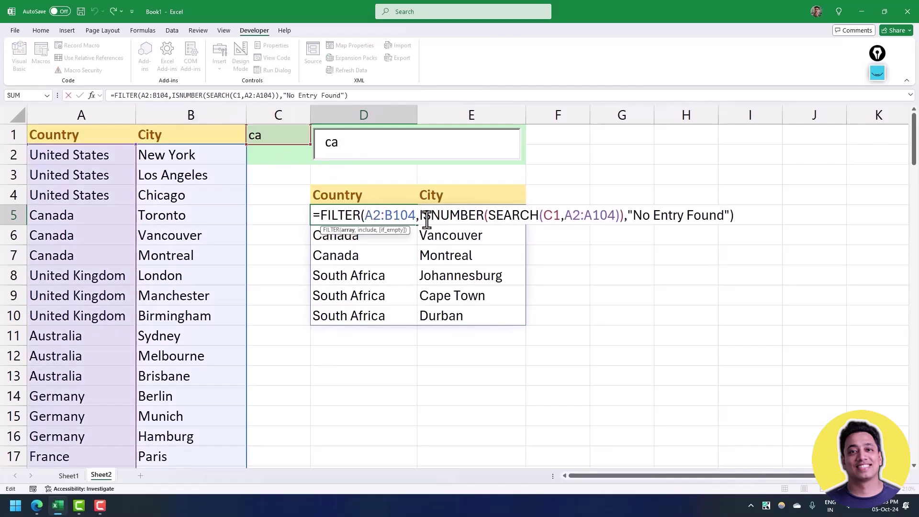
left_click_drag(488, 219, 621, 219)
key("F9")
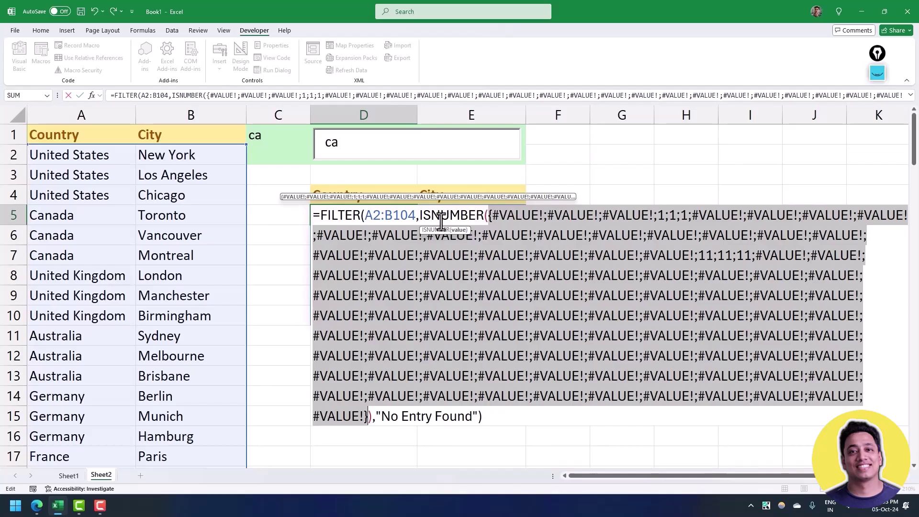
key("Escape")
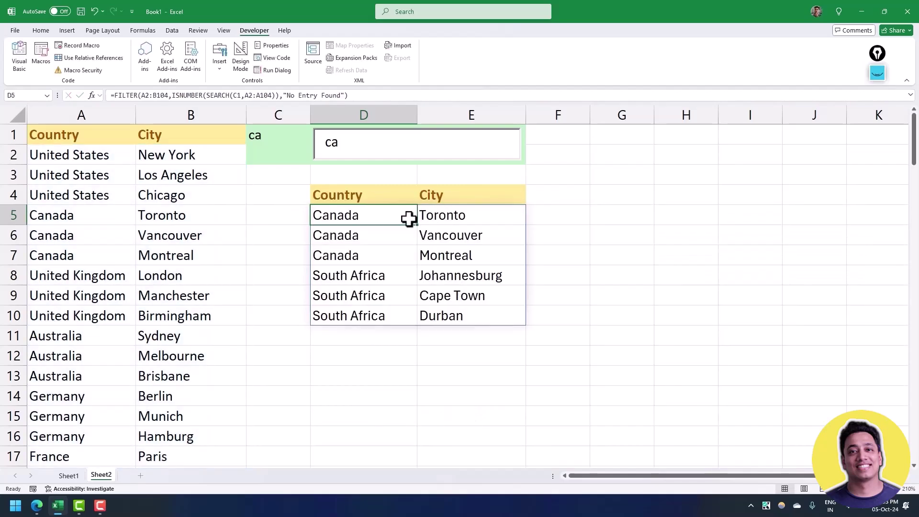
- Evaluate the ISNUMBER include argument in D5 for "ca" to inspect its TRUE/FALSE array, and discard the evaluation
double_click(392, 216)
left_click_drag(419, 215, 626, 218)
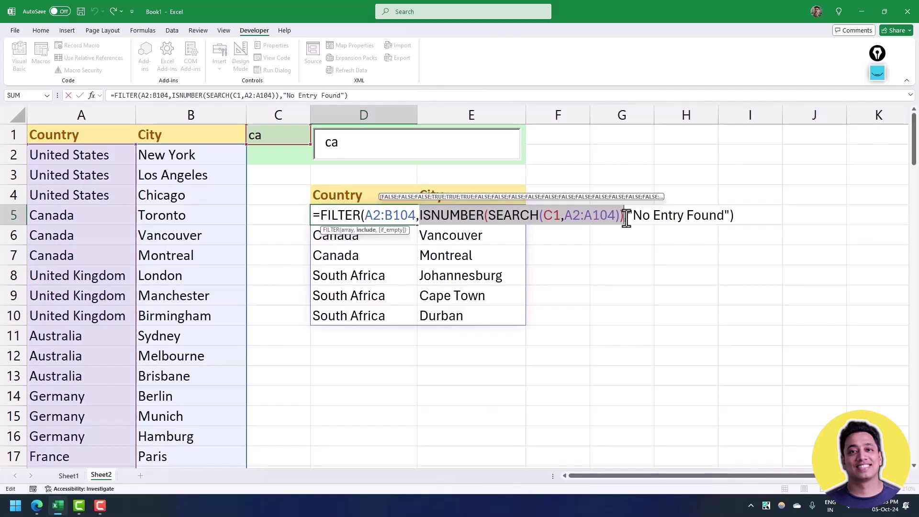
key("F9")
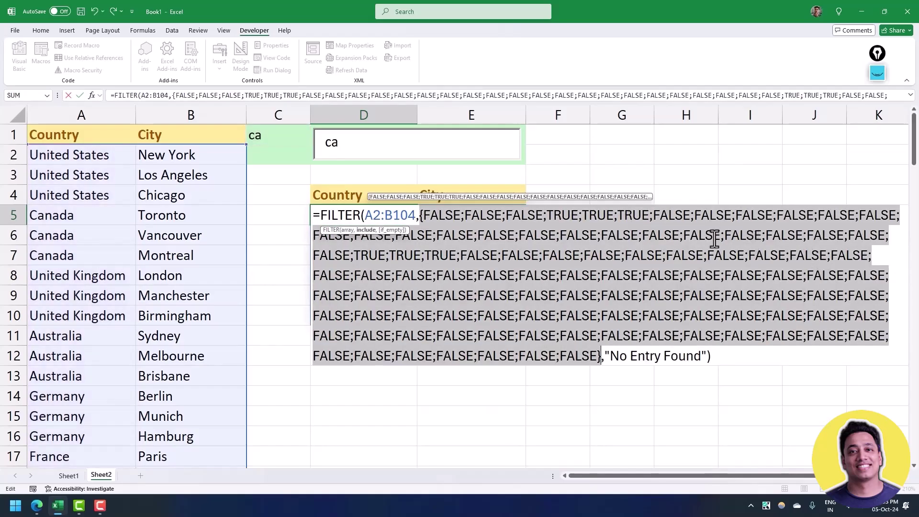
key("Escape")
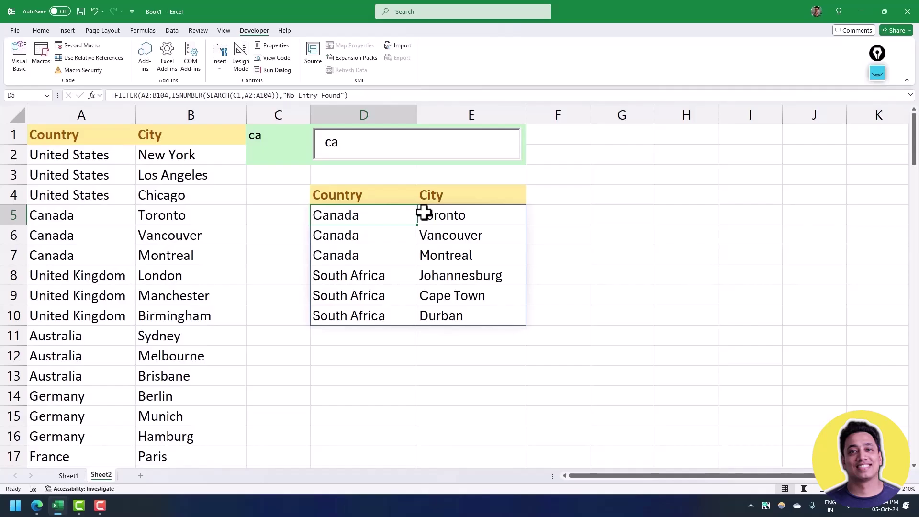
- Replace the search box text with "bs" to test the formula's if_empty argument
left_click(355, 149)
key("BackSpace")
key("BackSpace")
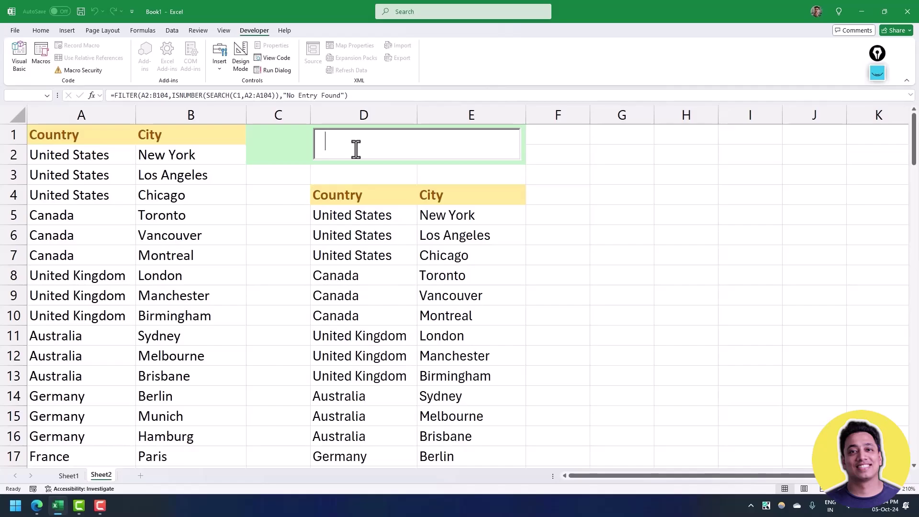
type("bs")
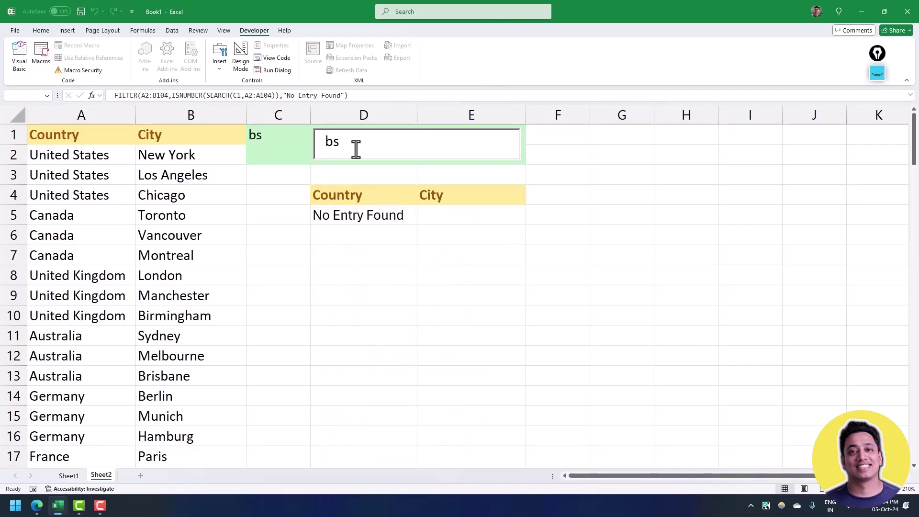
- Replace the search box text with "ca" to test the matching, and clear it
key("BackSpace")
key("BackSpace")
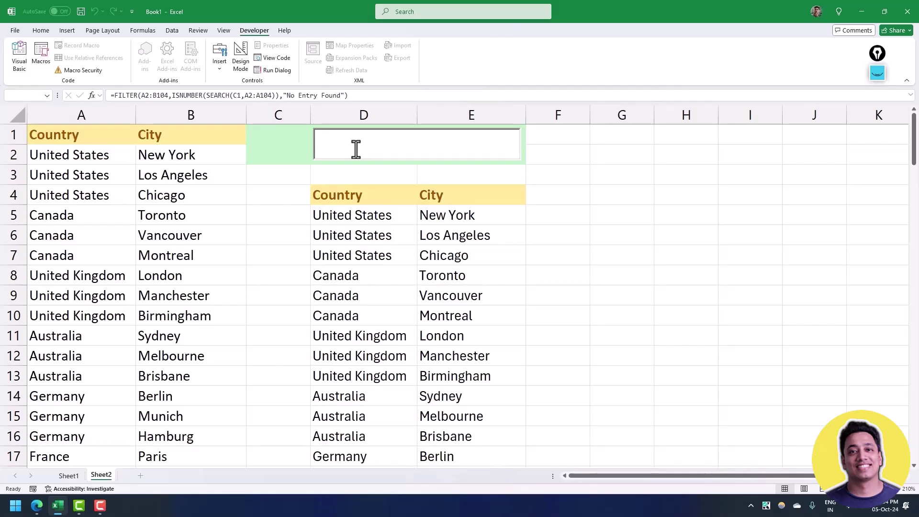
type("ca")
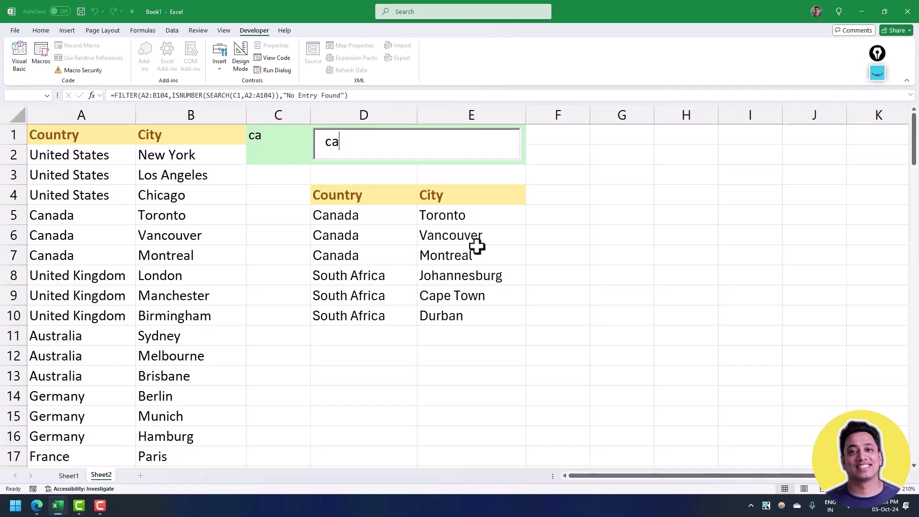
key("BackSpace")
key("BackSpace")
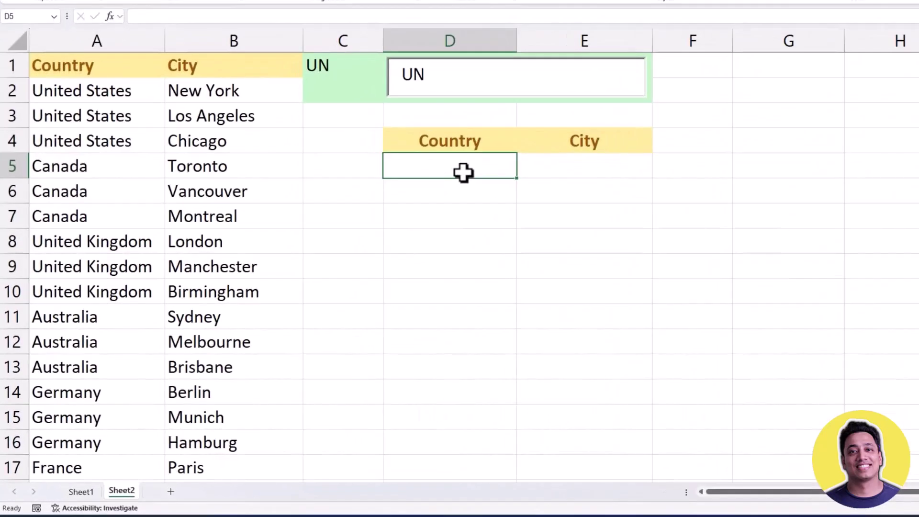
- Start a FILTER formula in D5 with the country and city data A2:B104 as its array argument
type("=Fil")
key("Tab")
key("ctrl+Left")
key("ctrl+Left")
key("ctrl+Up")
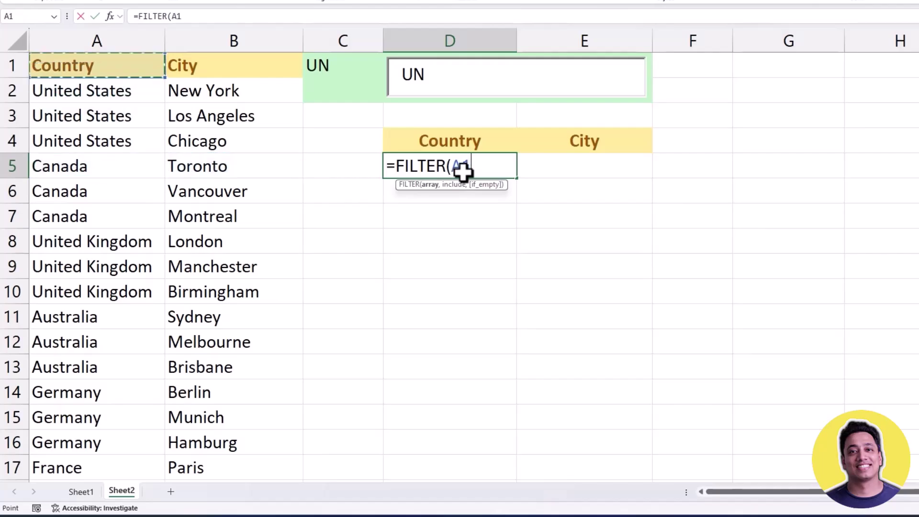
key("Down")
key("shift+Right")
key("ctrl+shift+Down")
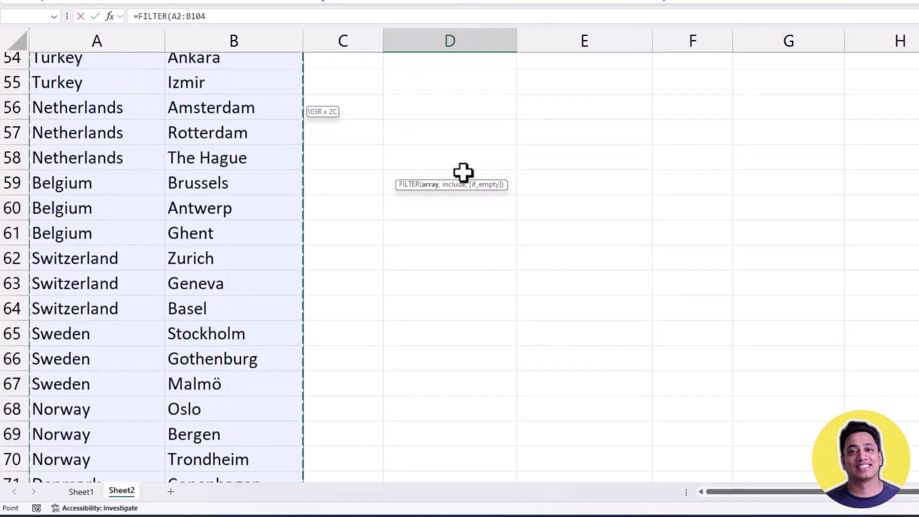
type(",")
scroll(463, 172, "up", 20)
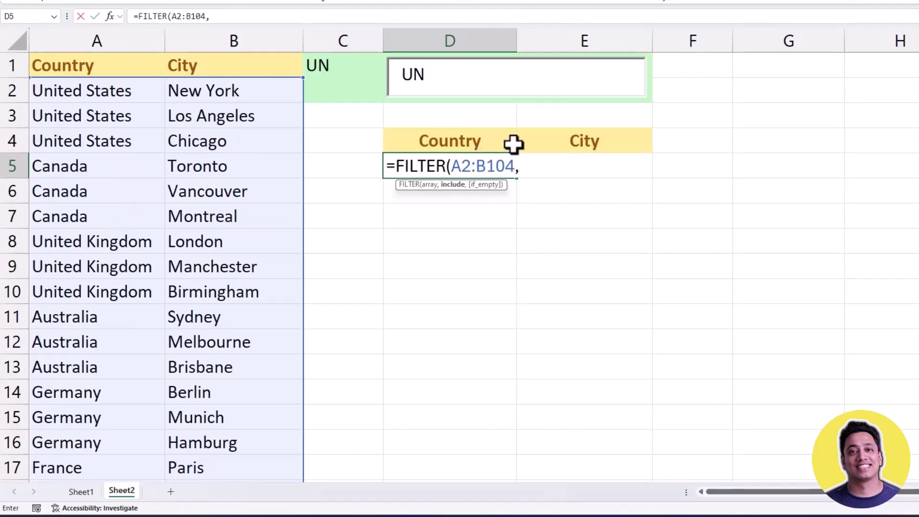
- Begin the include argument of the D5 formula with a LEFT function that takes A2:A104 as its text
type("Lef")
key("Tab")
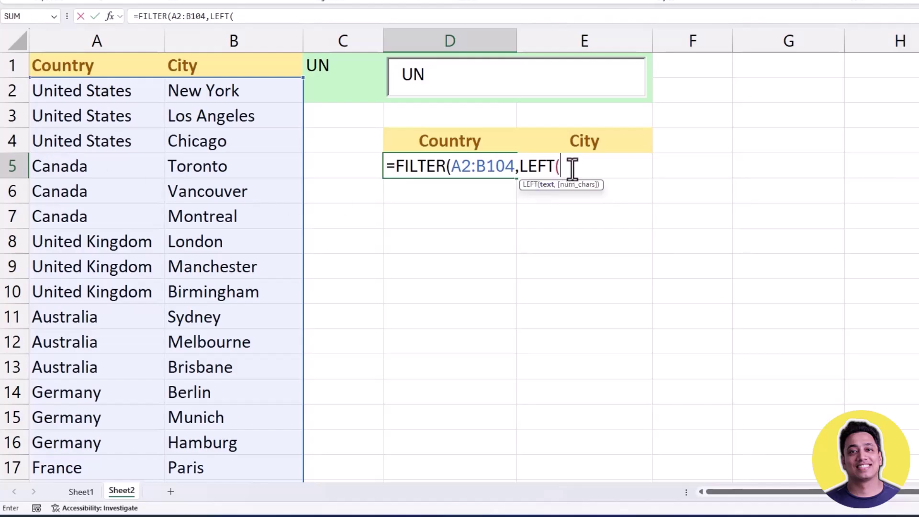
key("Left")
key("Left")
key("Left")
key("Up")
key("Up")
key("Up")
key("Up")
key("Down")
key("ctrl+shift+Down")
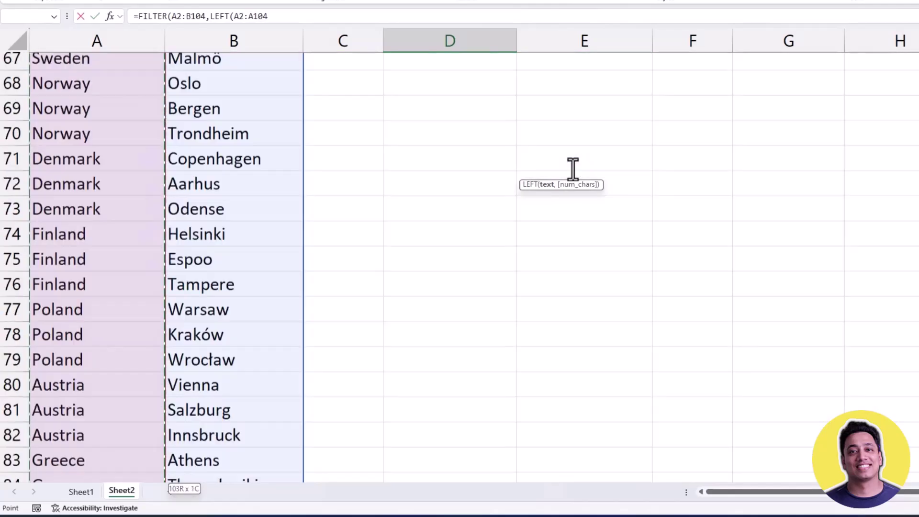
scroll(573, 167, "up", 9)
scroll(573, 167, "up", 20)
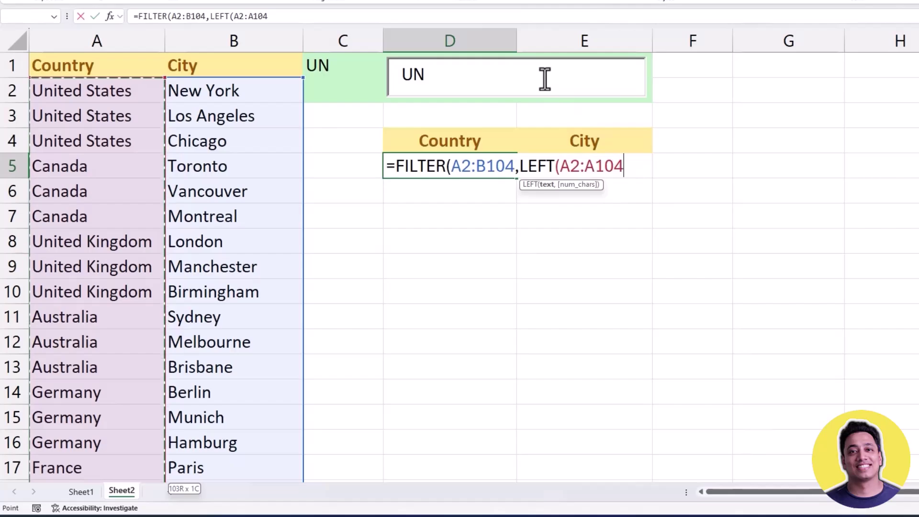
type(",")
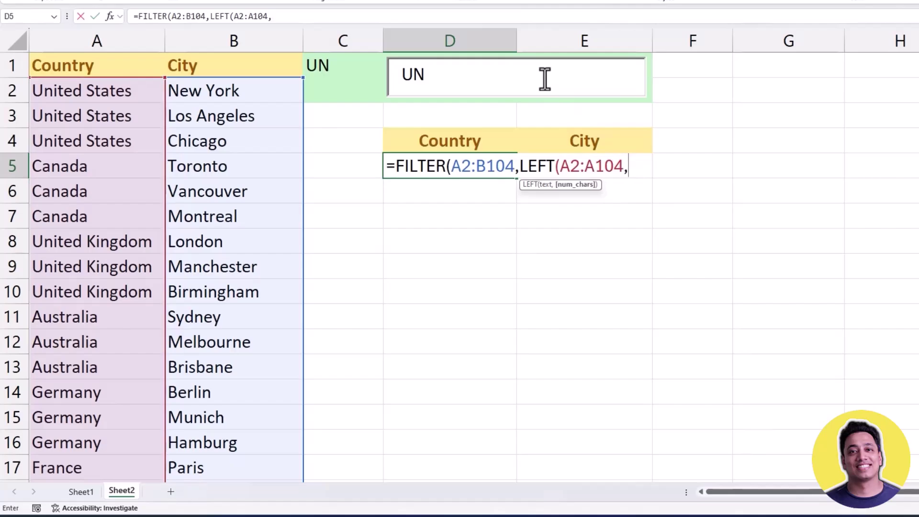
- Nest LEN(C1) as the number of characters in the LEFT function and close the function
type("Lwe")
key("BackSpace")
key("BackSpace")
type("en")
key("Tab")
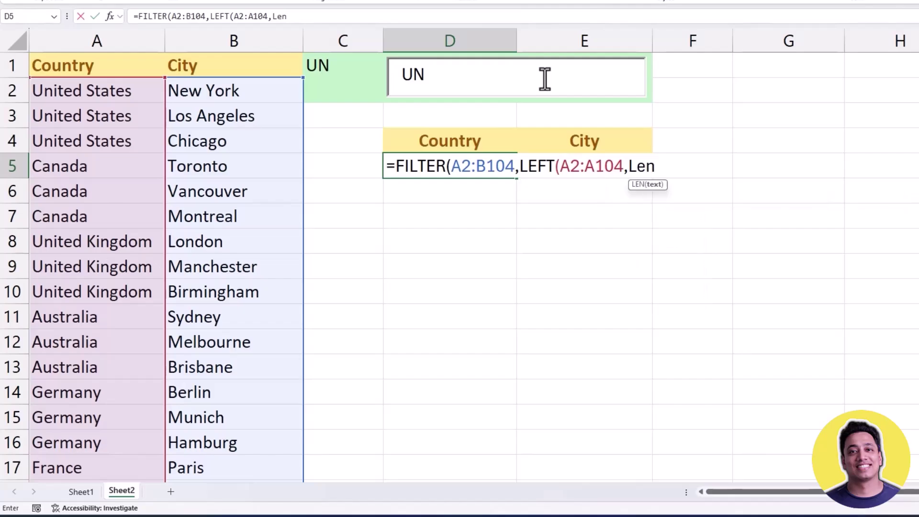
key("Left")
key("Up")
key("Up")
key("Up")
key("Up")
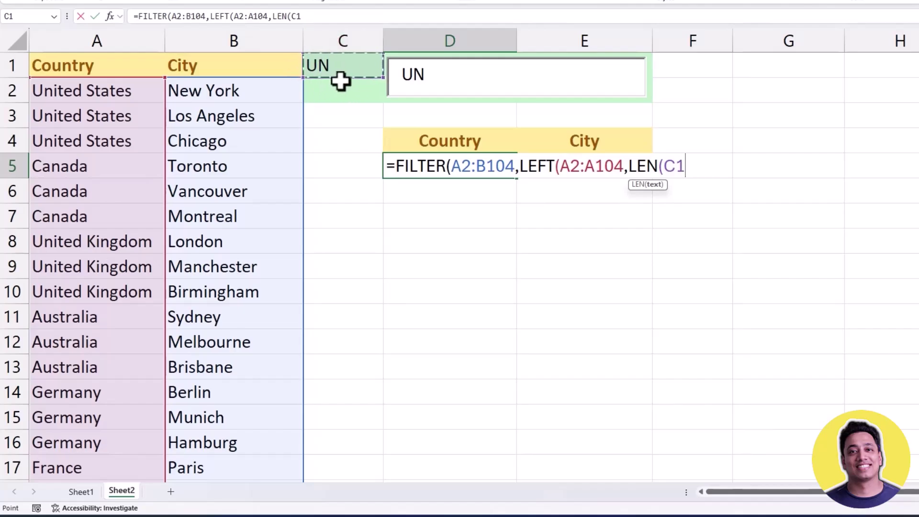
type(")")
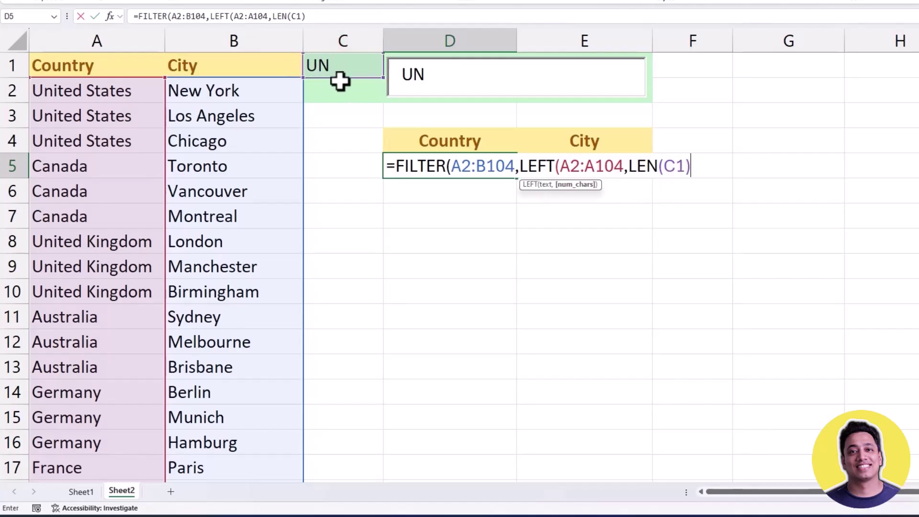
type(")")
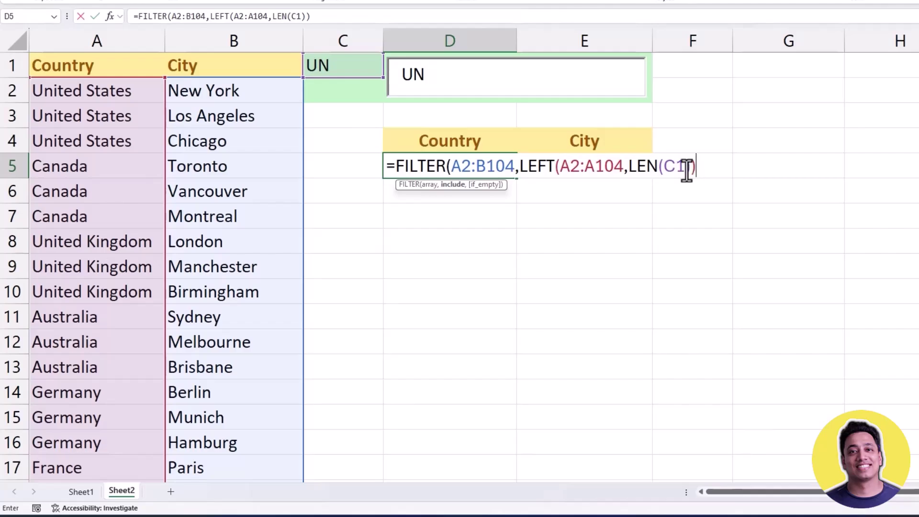
- Complete the include argument by comparing the LEFT result with C1
type("=")
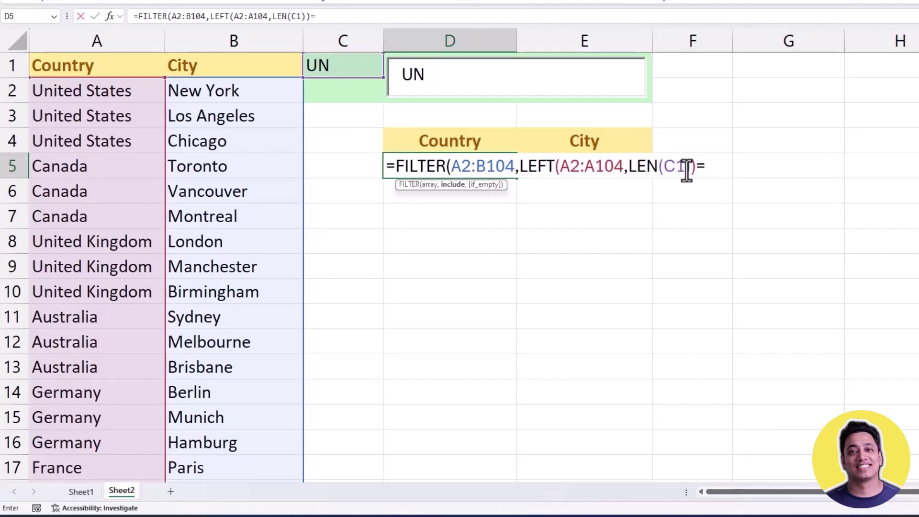
left_click(349, 67)
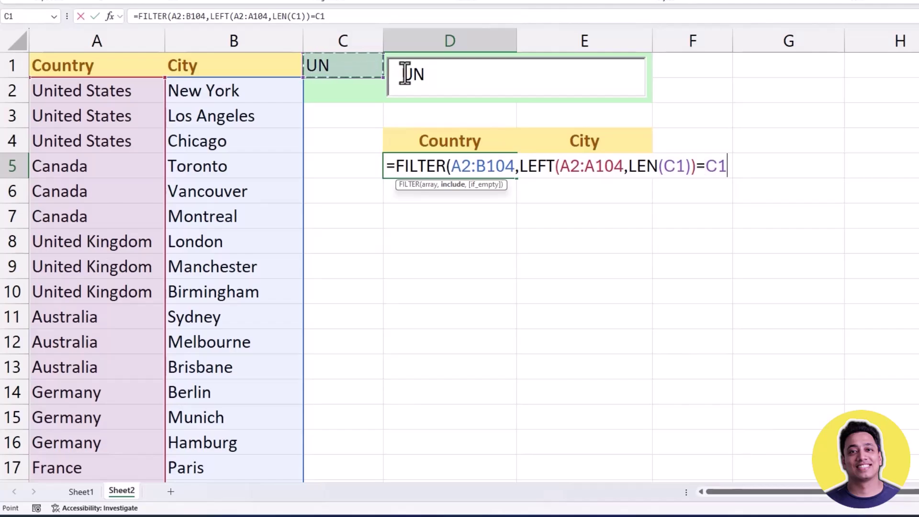
type(",")
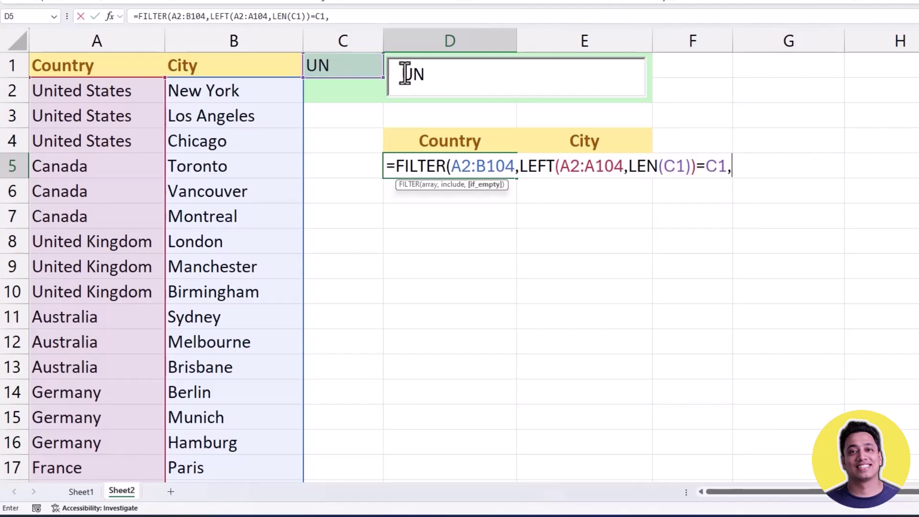
- Add "Not Entry Found" as the if_empty argument and commit the D5 formula
type("\"Not Entry")
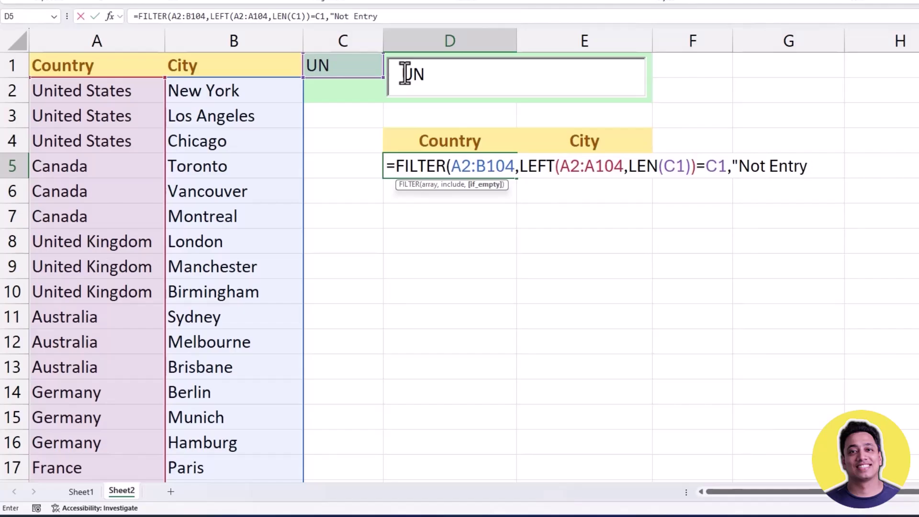
type(" Foun)")
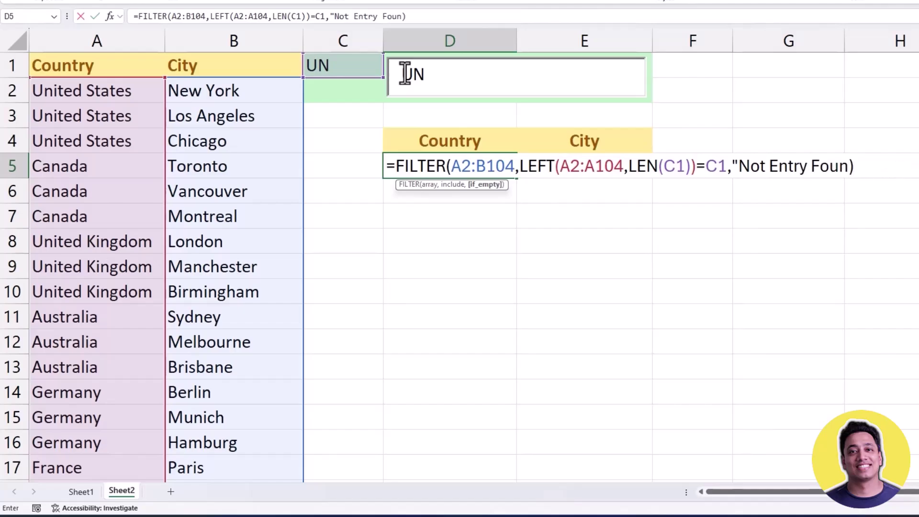
key("BackSpace")
type("d\")")
key("Return")
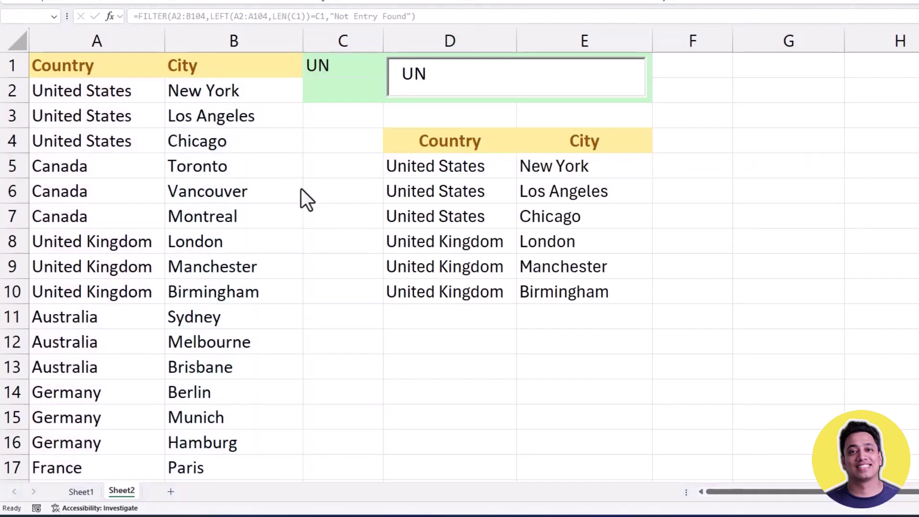
- Replace the search box text with "In" to test the starts-with filter
left_click(473, 175)
left_click_drag(425, 88, 405, 81)
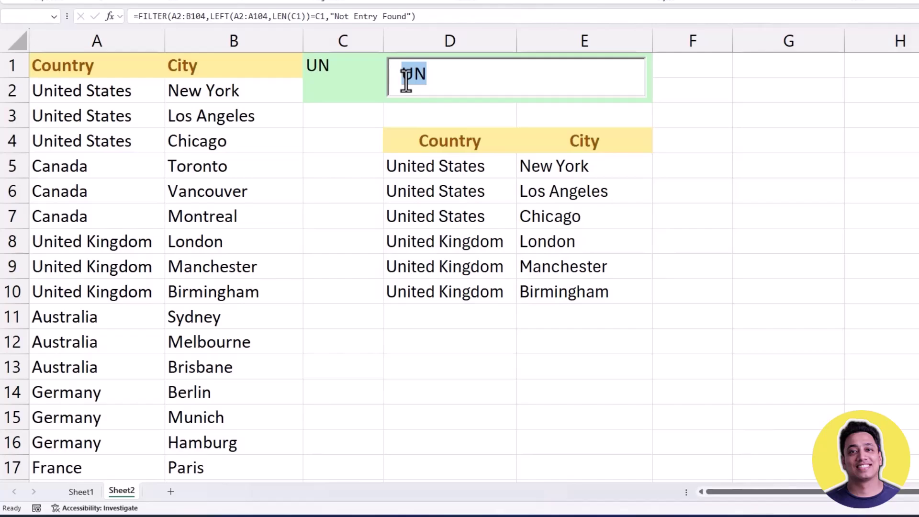
type("In")
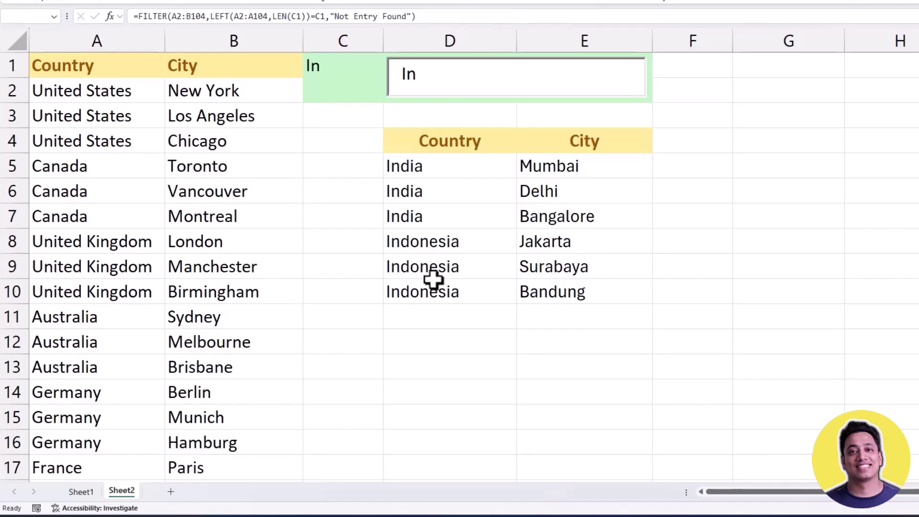
- Test the search box with "Gr", shorten the text to "G", and clear it
key("BackSpace")
key("BackSpace")
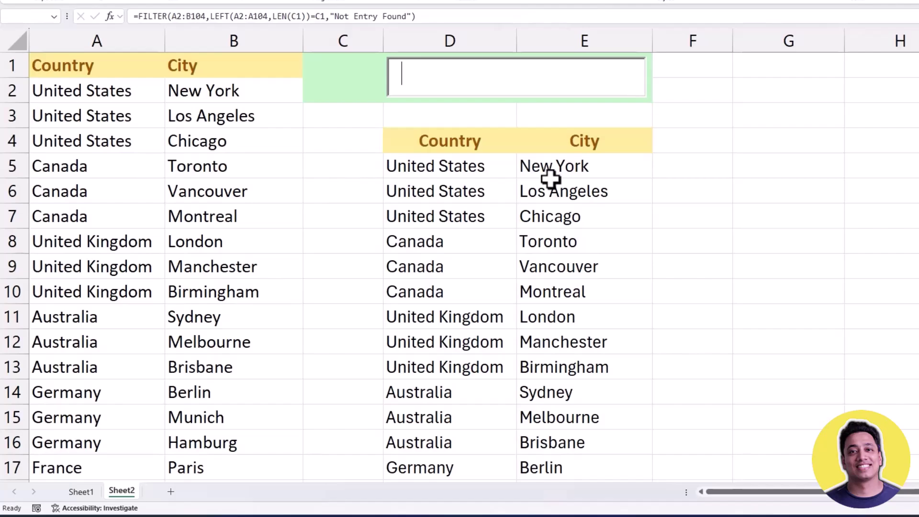
type("g")
key("BackSpace")
type("Gr")
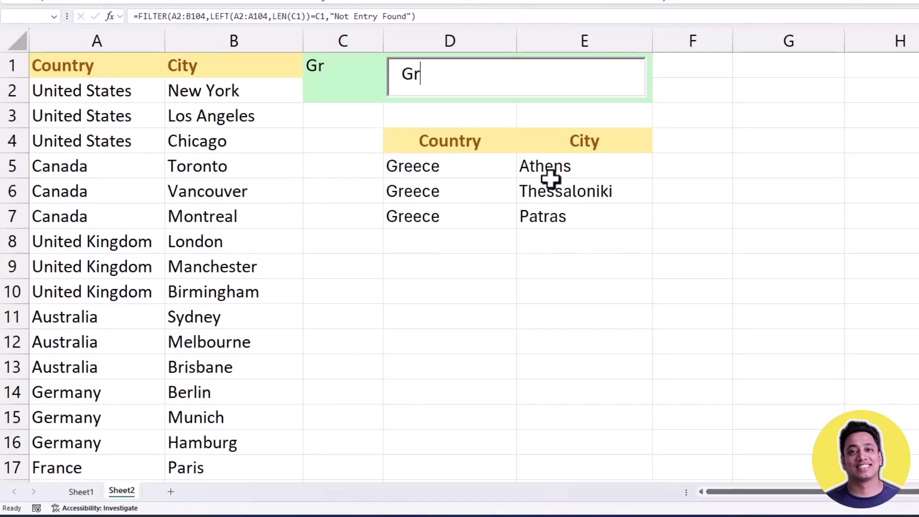
key("BackSpace")
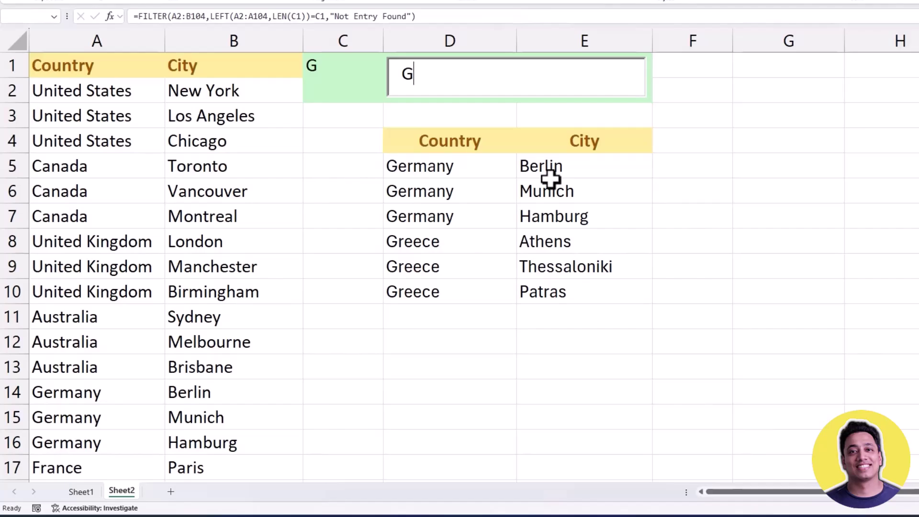
key("BackSpace")
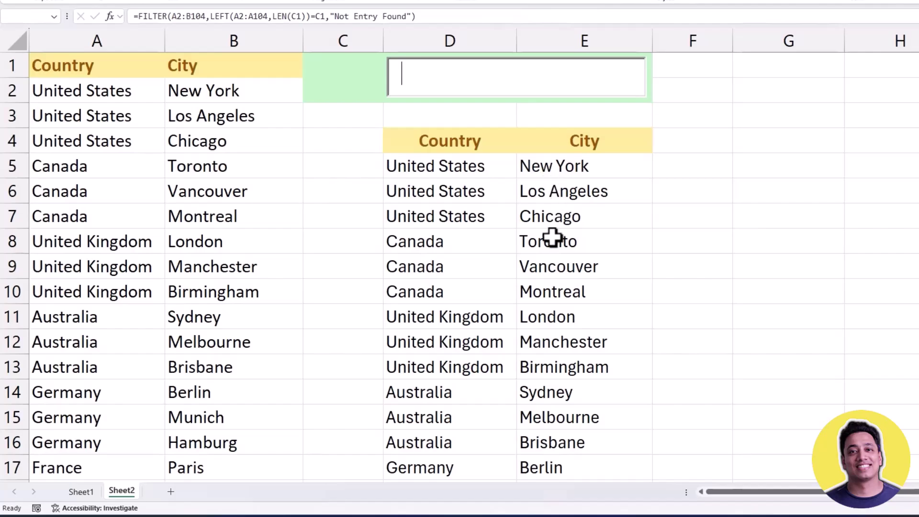
- Open the D5 formula and inspect its array A2:B104 and the evaluated include argument LEFT(A2:A104,LEN(C1))=C1 with an empty search box
left_click(454, 176)
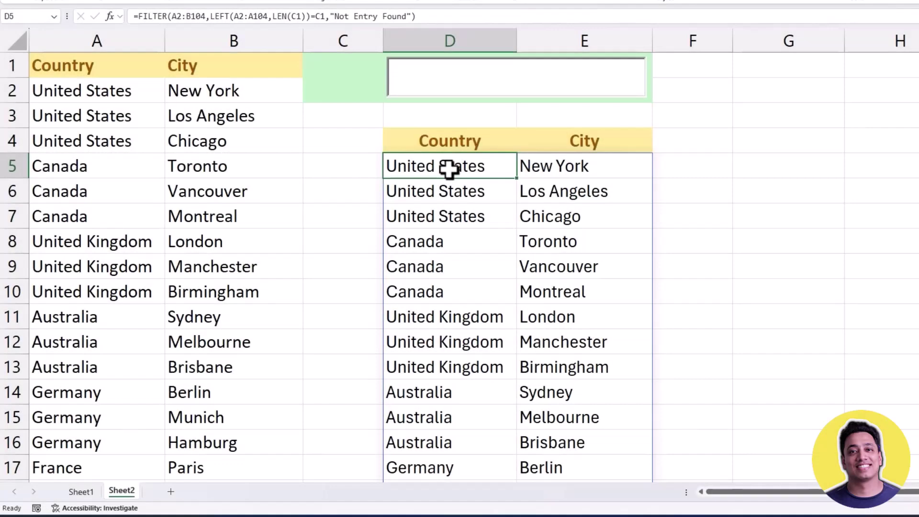
double_click(449, 170)
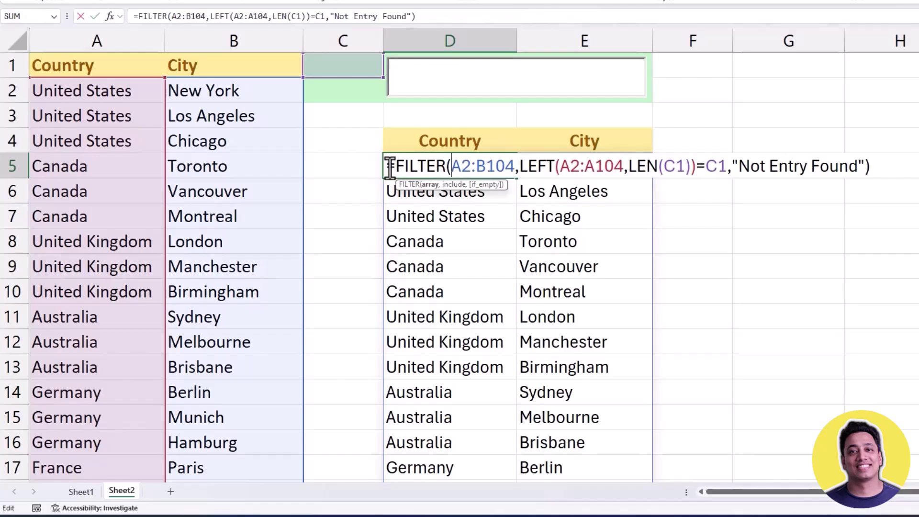
left_click_drag(514, 166, 450, 166)
left_click_drag(517, 167, 727, 171)
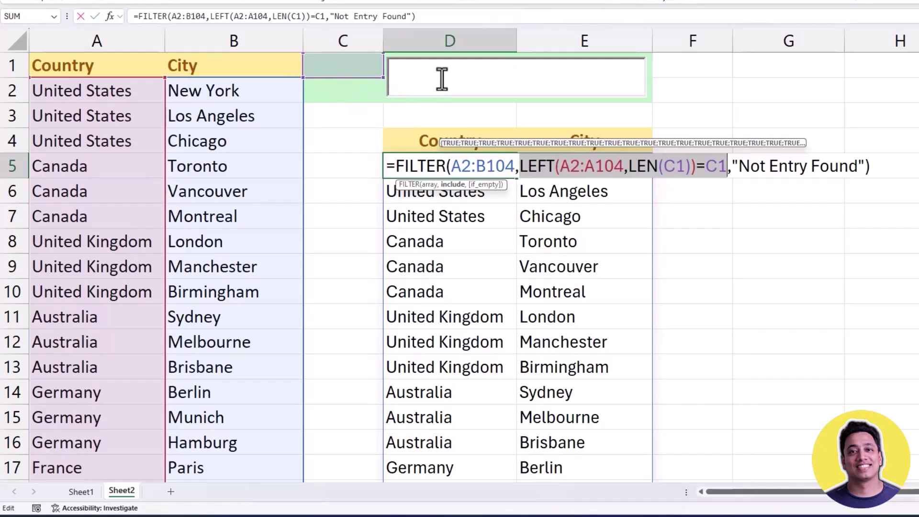
- Leave the formula edit, test the search box with "I", and replace that text with "Au"
left_click(422, 78)
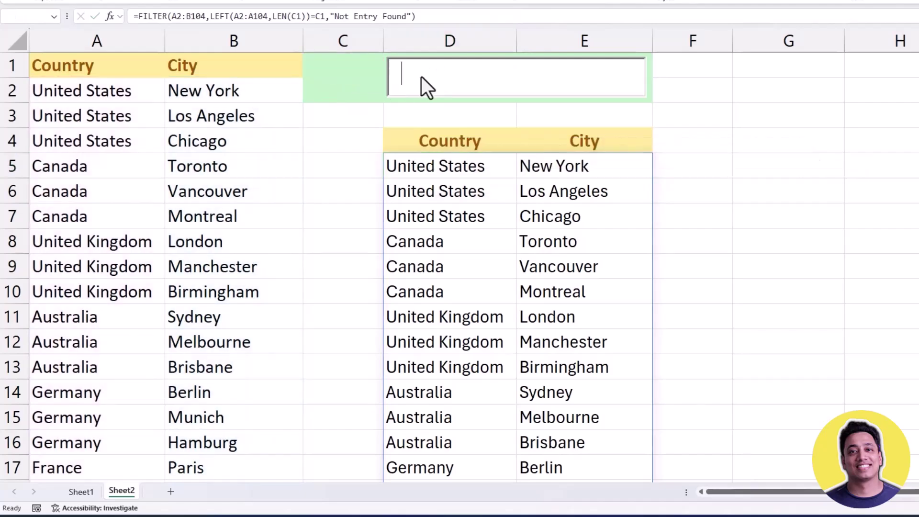
type("I")
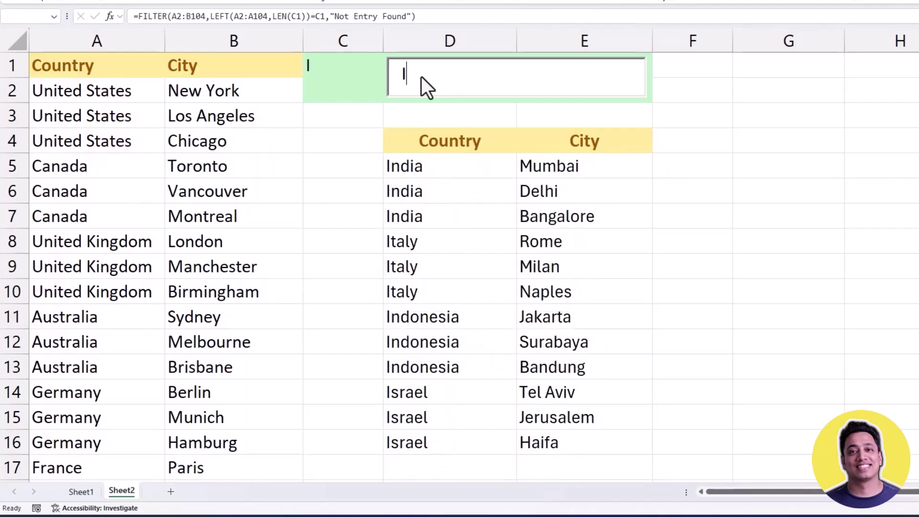
key("BackSpace")
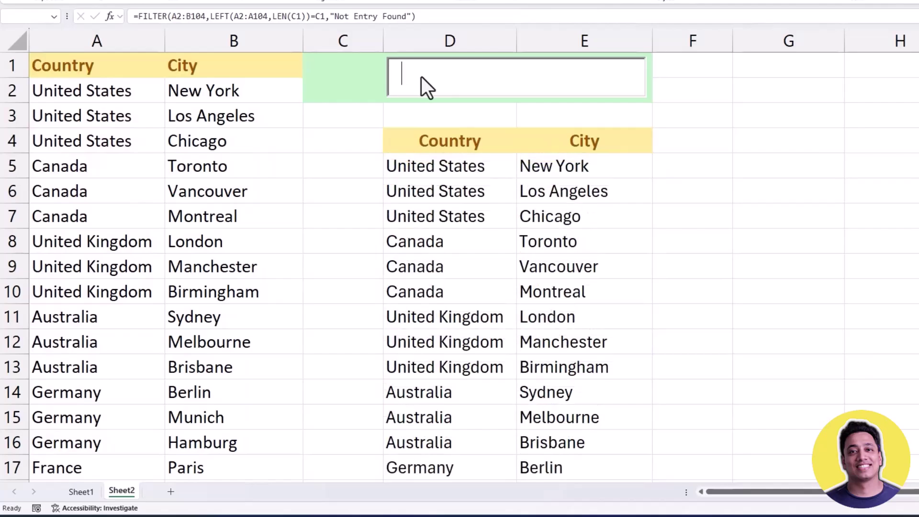
type("Au")
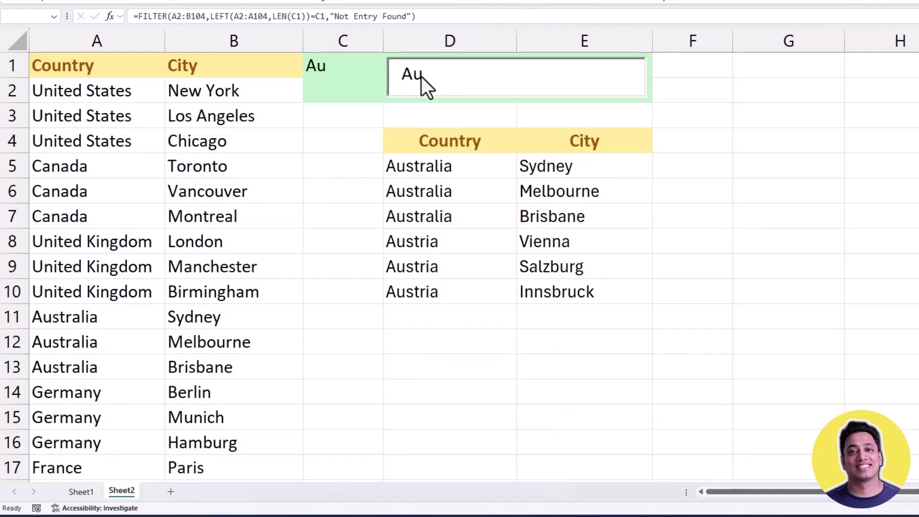
- Evaluate the LEFT(A2:A104,LEN(C1)) part of the D5 formula in place for "Au" and leave the formula edit without keeping it
double_click(412, 169)
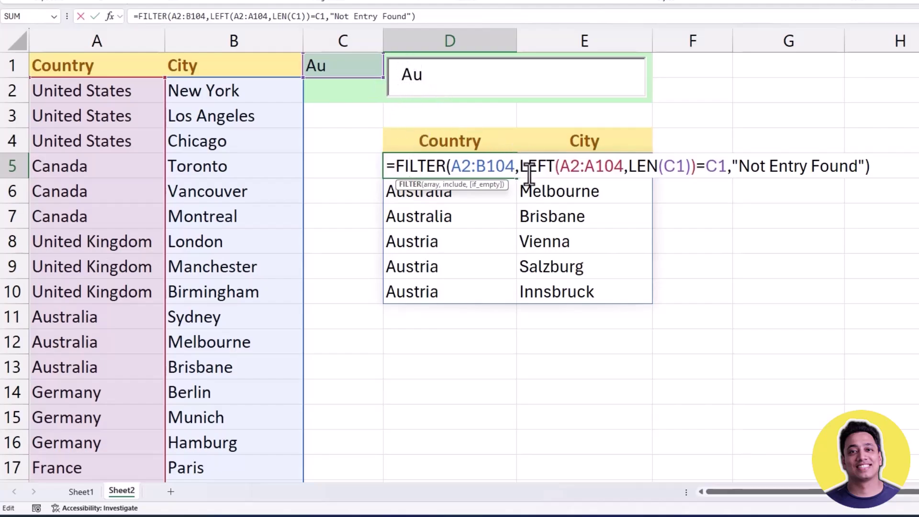
left_click_drag(519, 167, 692, 174)
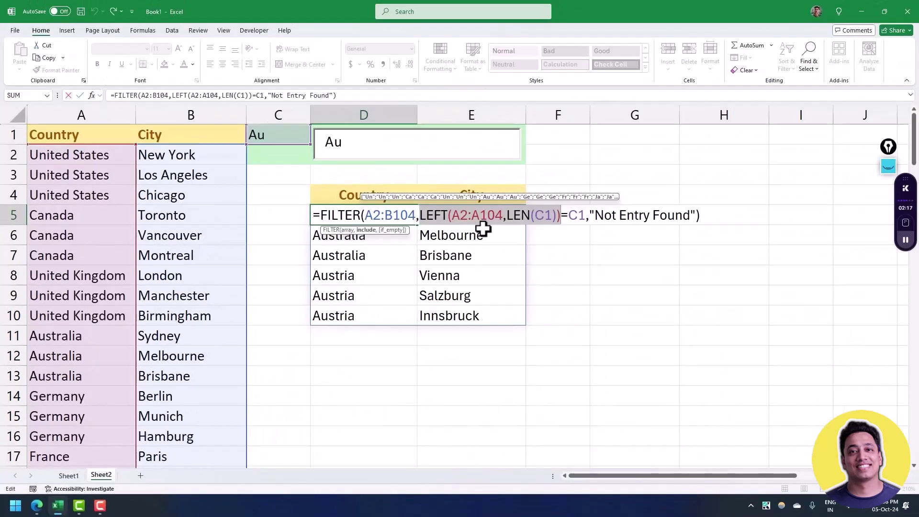
key("F9")
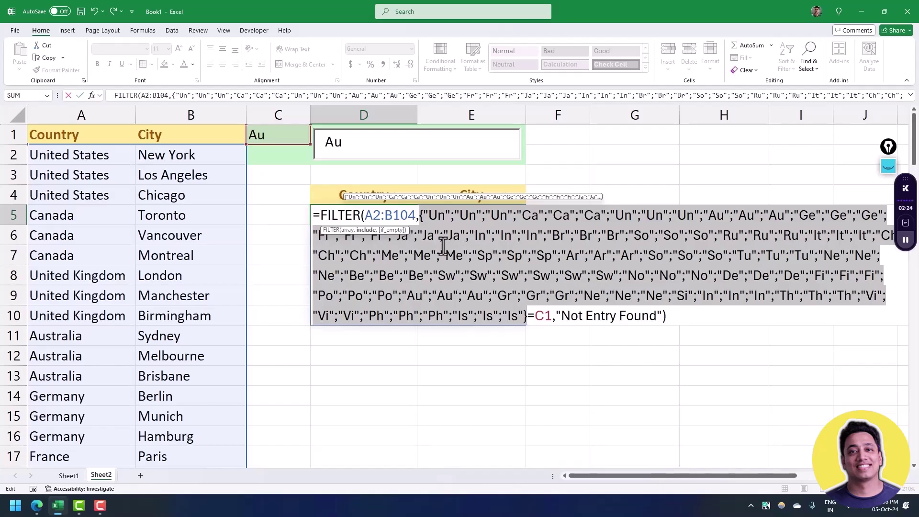
key("Escape")
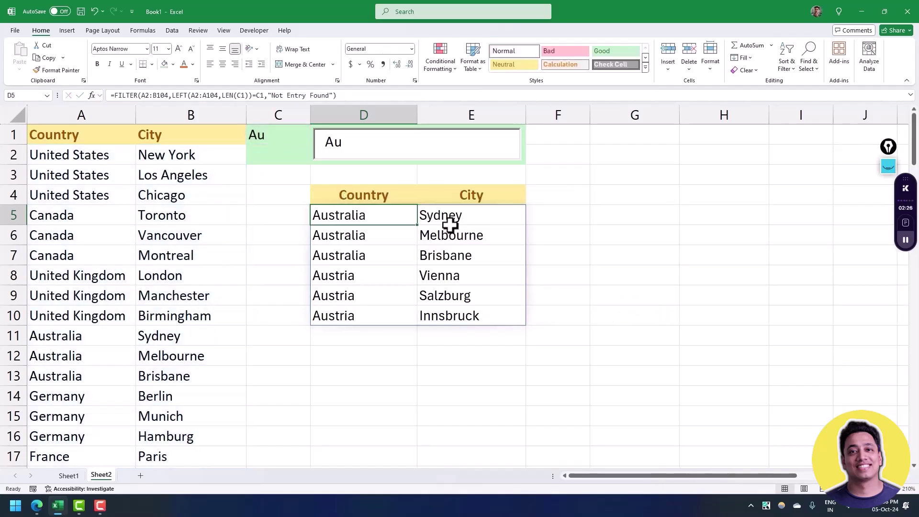
- Evaluate the full include argument LEFT(A2:A104,LEN(C1))=C1 in the D5 formula, inspect its array, and discard the edit
double_click(381, 211)
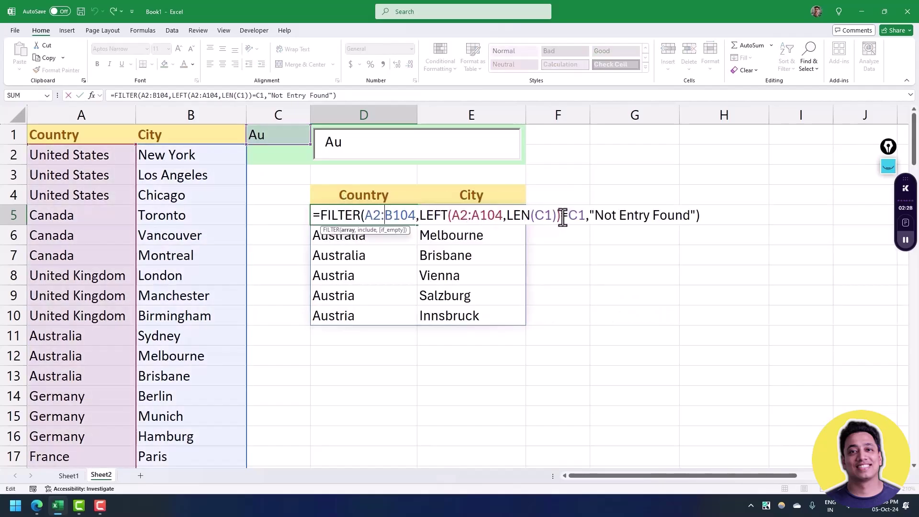
left_click_drag(567, 217, 585, 218)
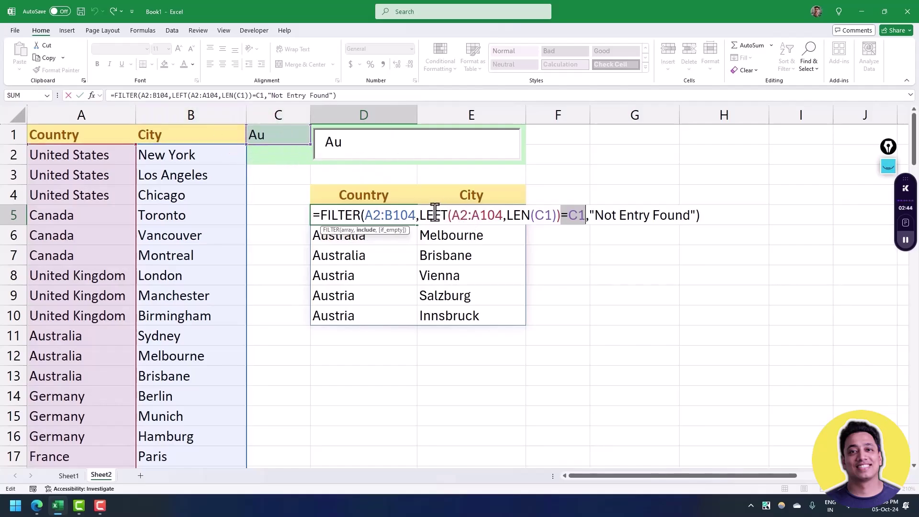
left_click_drag(418, 215, 583, 215)
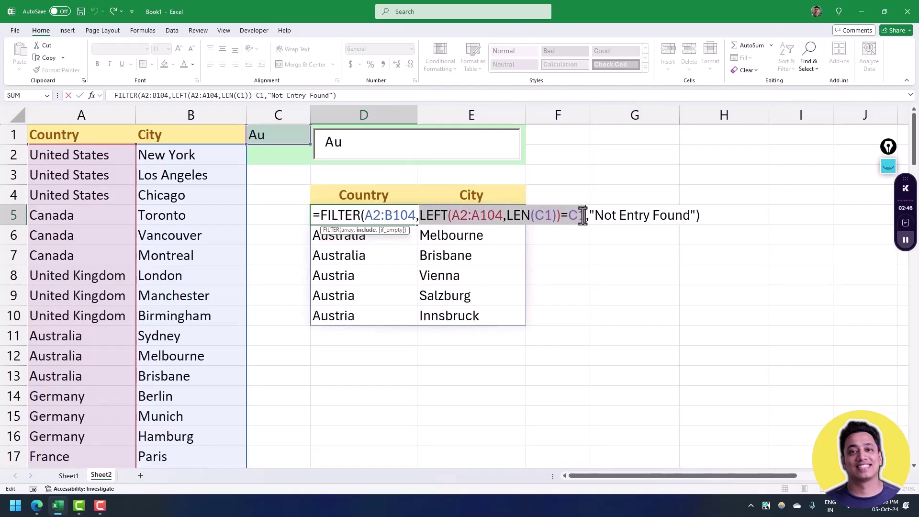
key("F9")
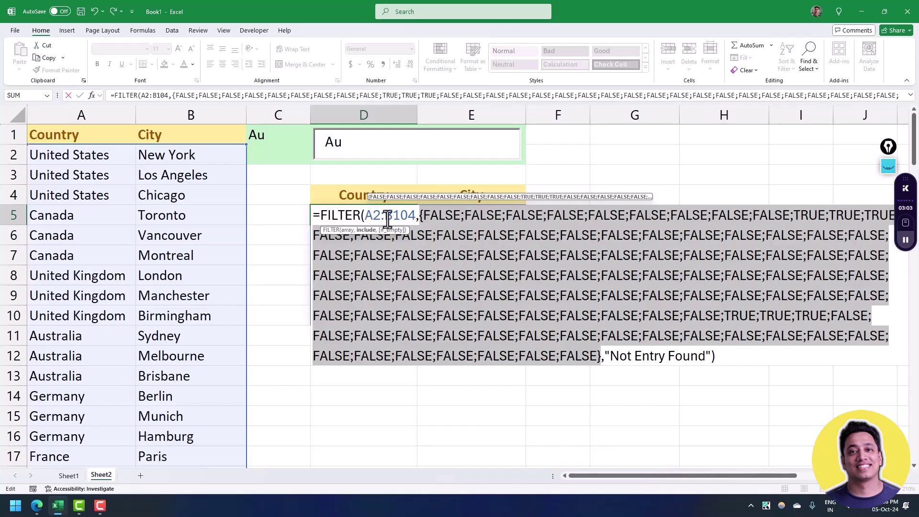
key("Escape")
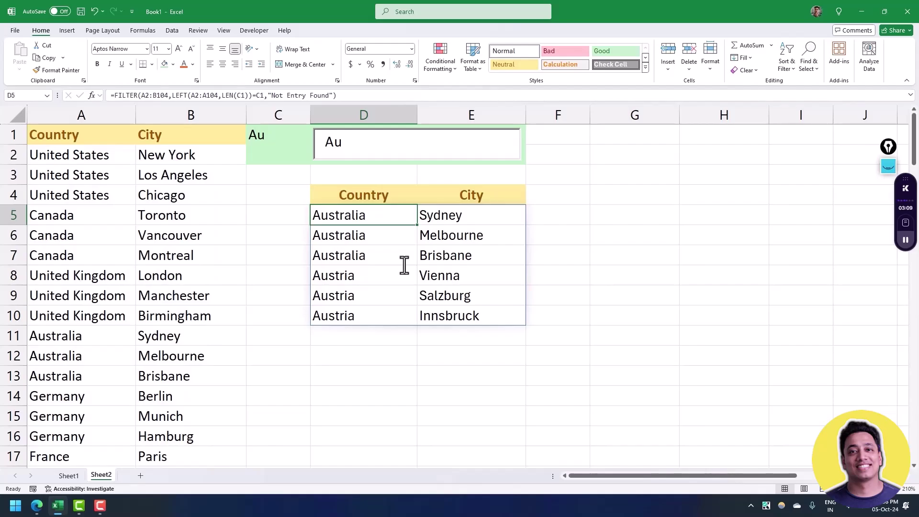
- Replace the search box text with "A" to test the starts-with filter on a single letter
left_click(367, 141)
key("BackSpace")
key("BackSpace")
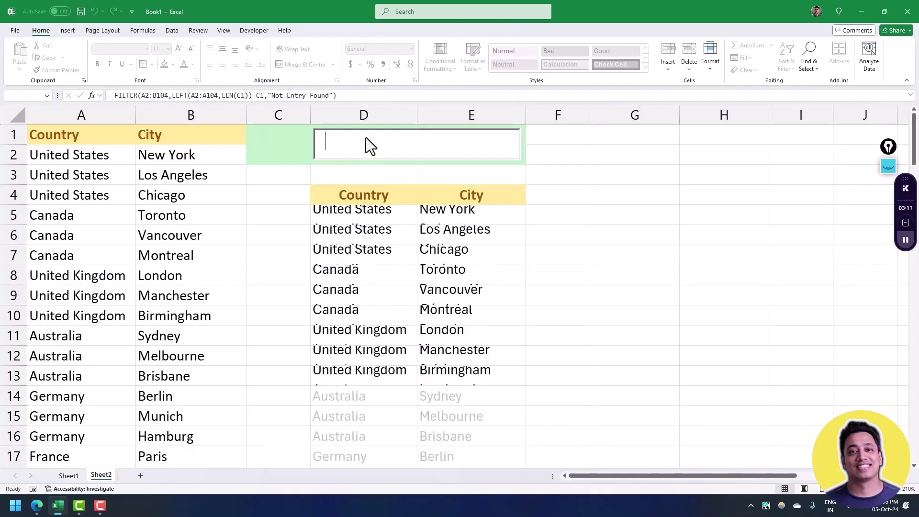
type("A")
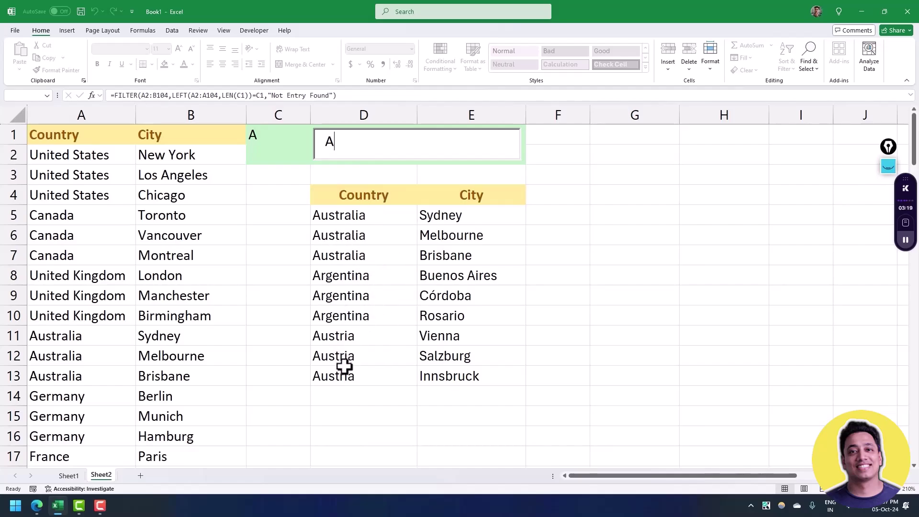
- Clear the search box, test the formula's no-match case with "X", and clear the box again
double_click(339, 145)
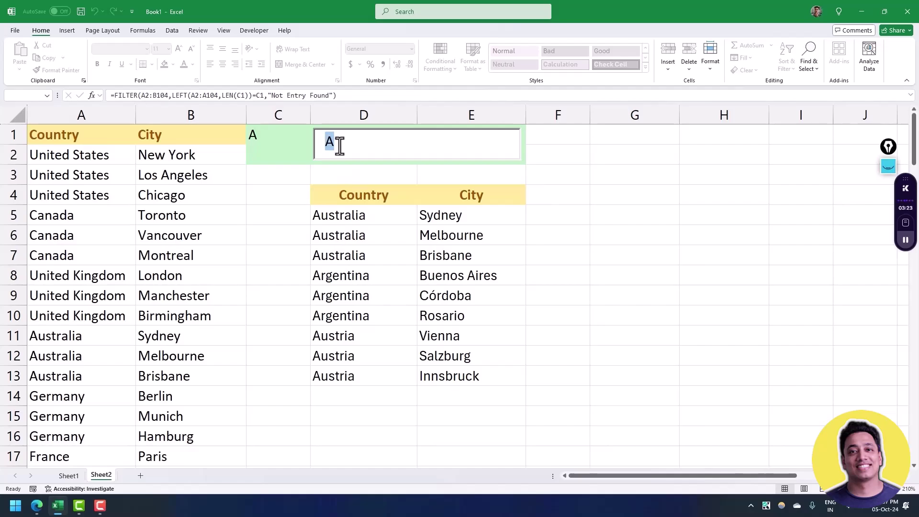
key("BackSpace")
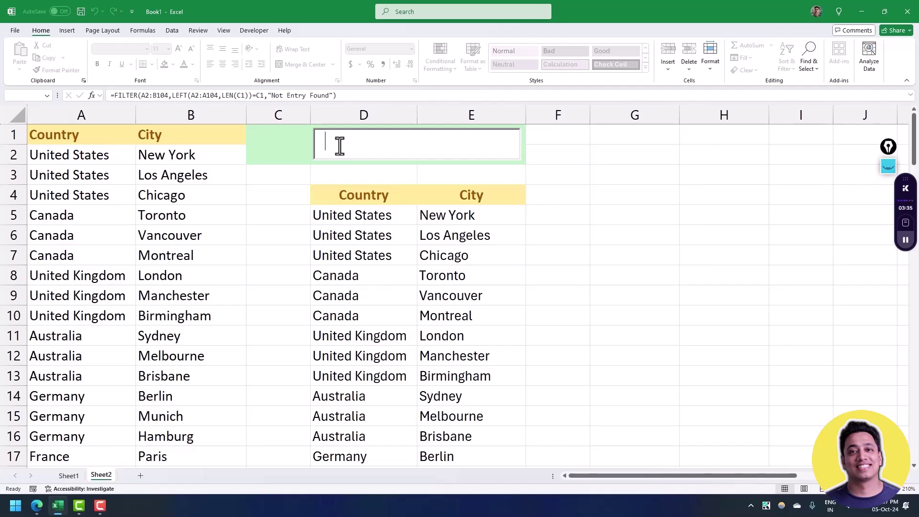
type("X")
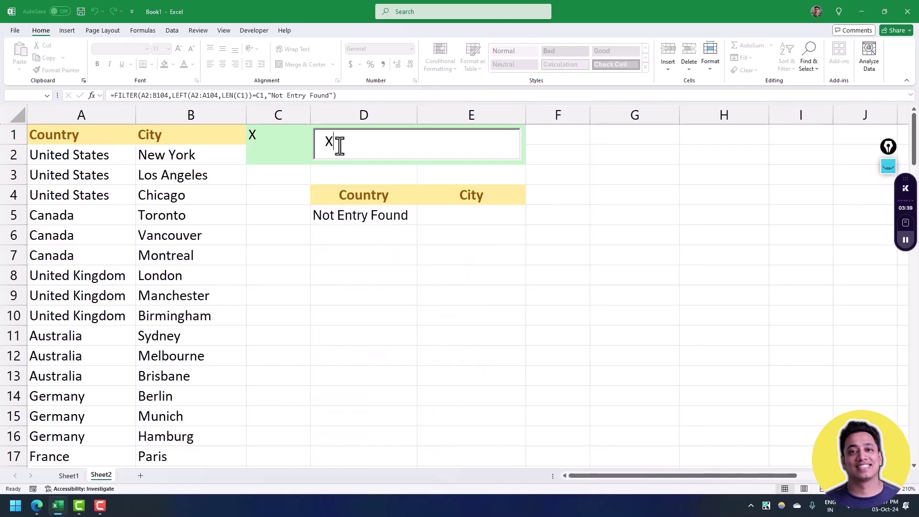
key("BackSpace")
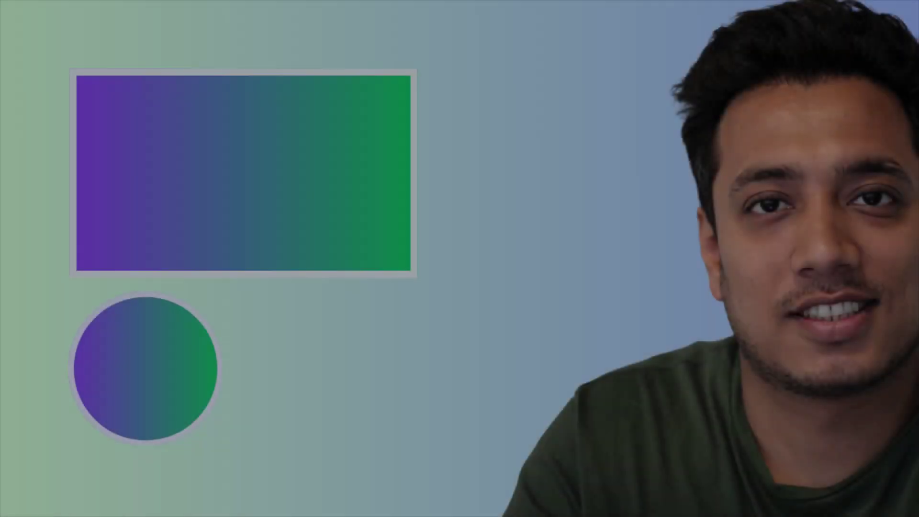